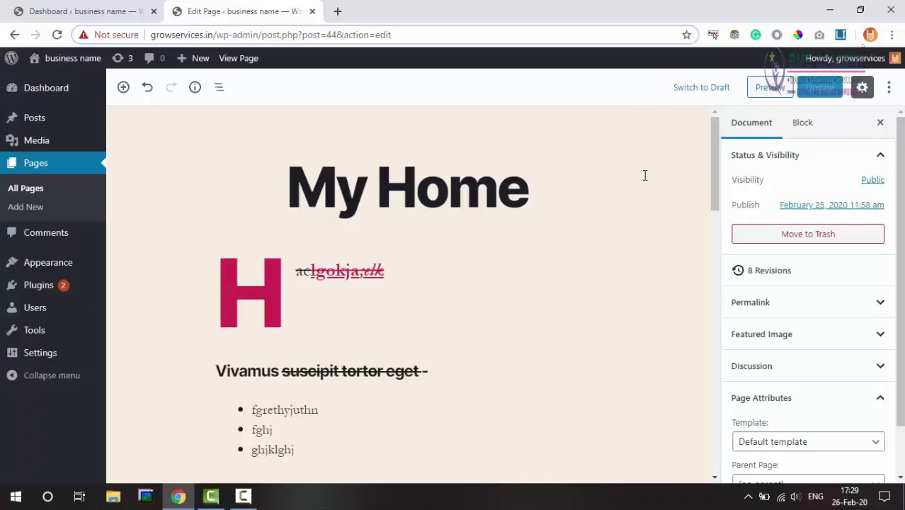
Scroll down to the window photo and select its image block
scroll(646, 226, "down", 1)
scroll(646, 225, "down", 2)
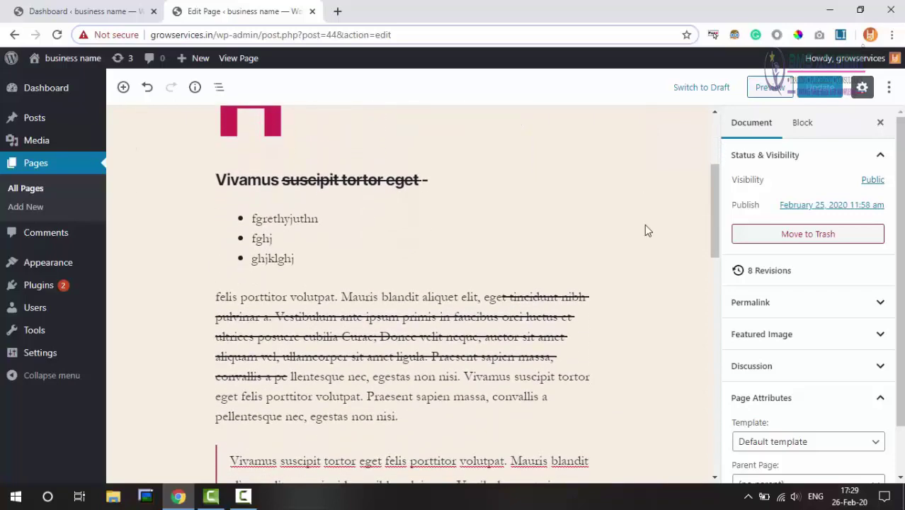
scroll(645, 224, "down", 1)
scroll(644, 224, "down", 2)
scroll(644, 225, "down", 2)
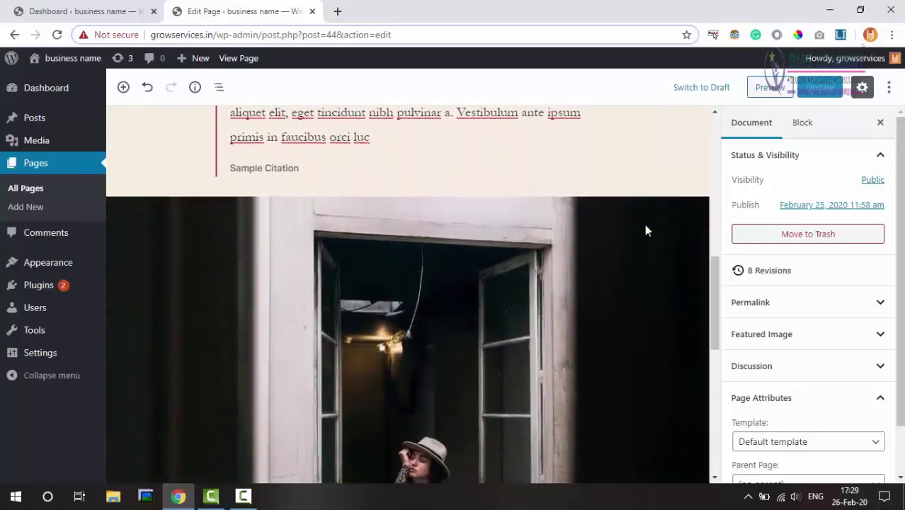
scroll(645, 225, "down", 1)
left_click(455, 264)
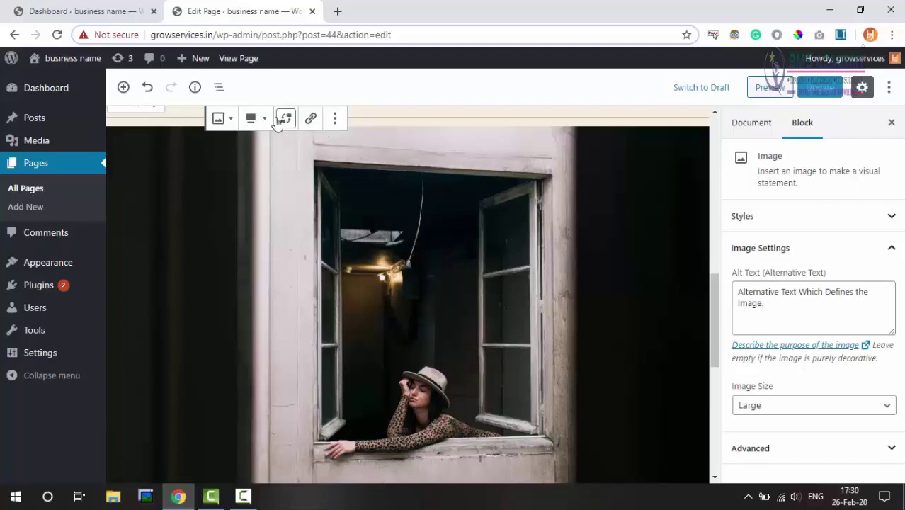
Transform the window photo image block into a Cover block
left_click(223, 121)
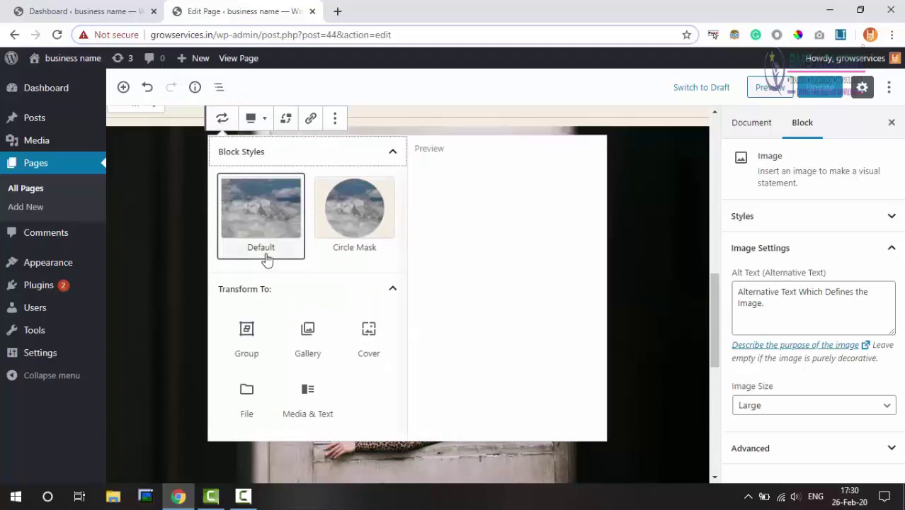
left_click(370, 341)
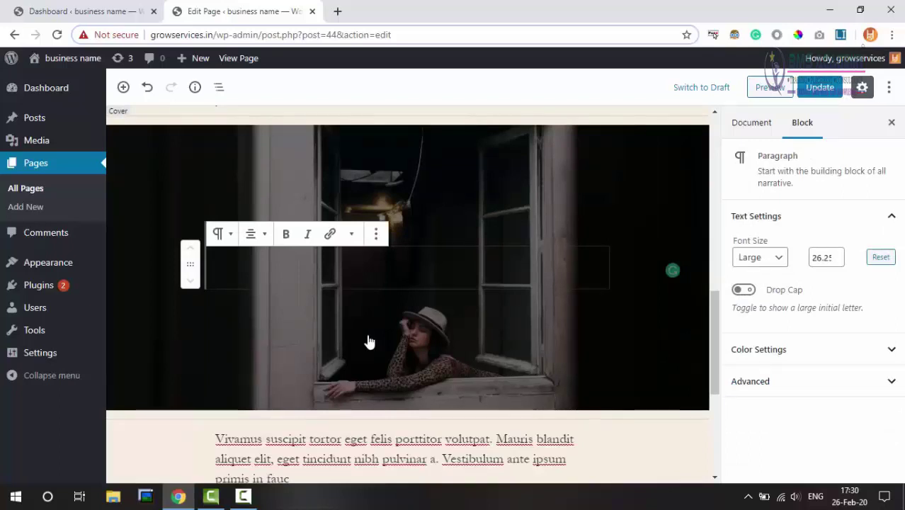
Enter 'Sample Text' in the cover and turn that paragraph into a heading
scroll(414, 305, "up", 1)
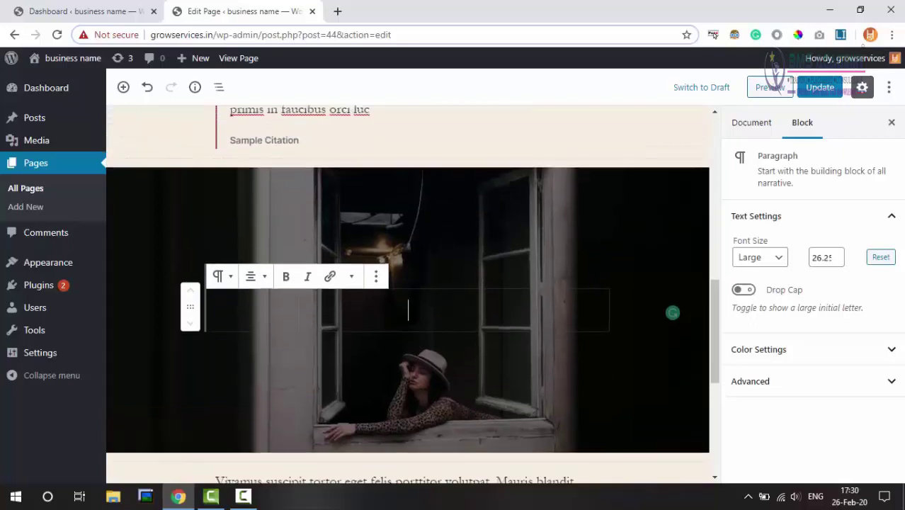
scroll(415, 304, "down", 1)
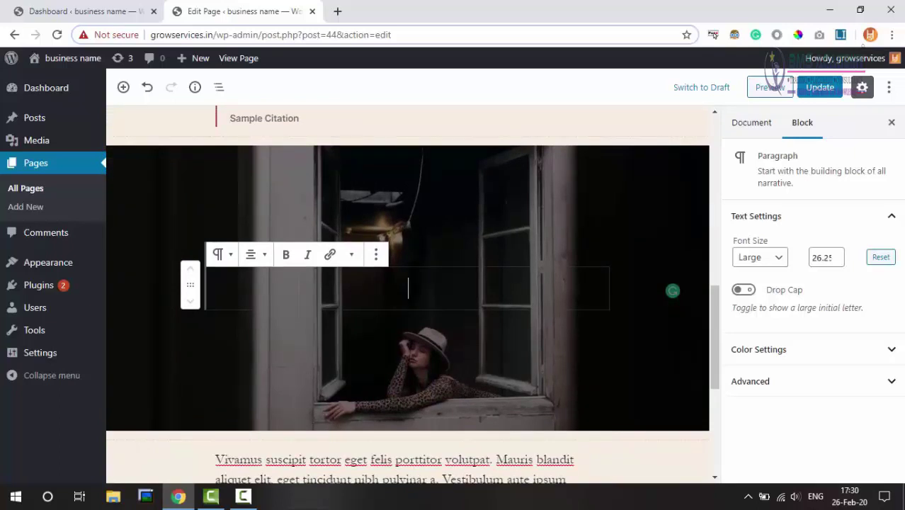
type("Sample")
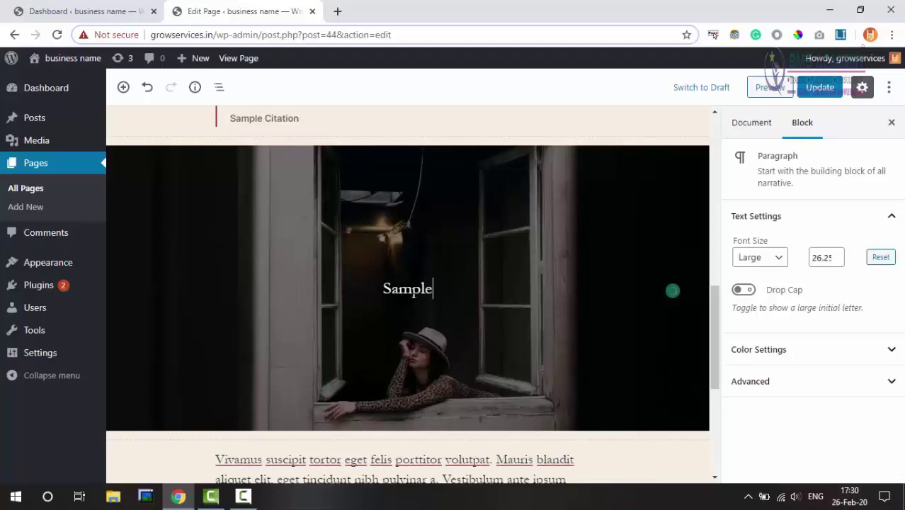
type(" Text")
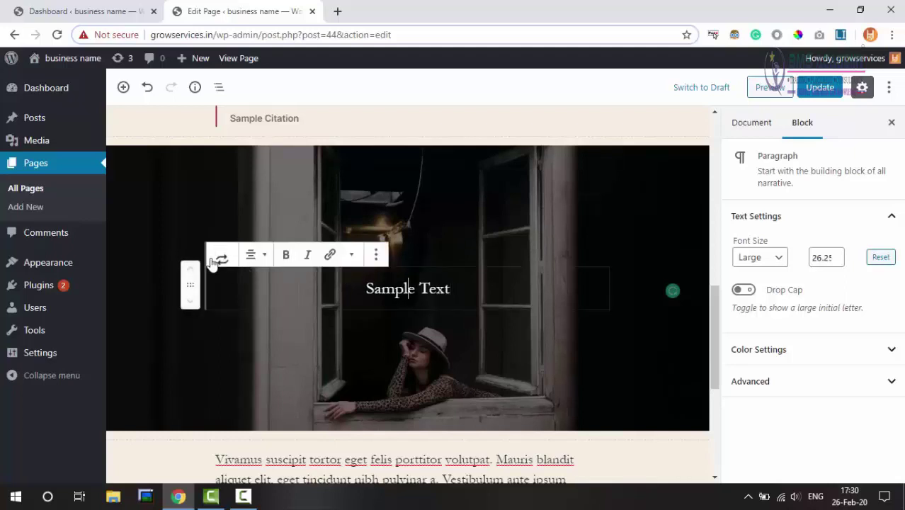
left_click(223, 256)
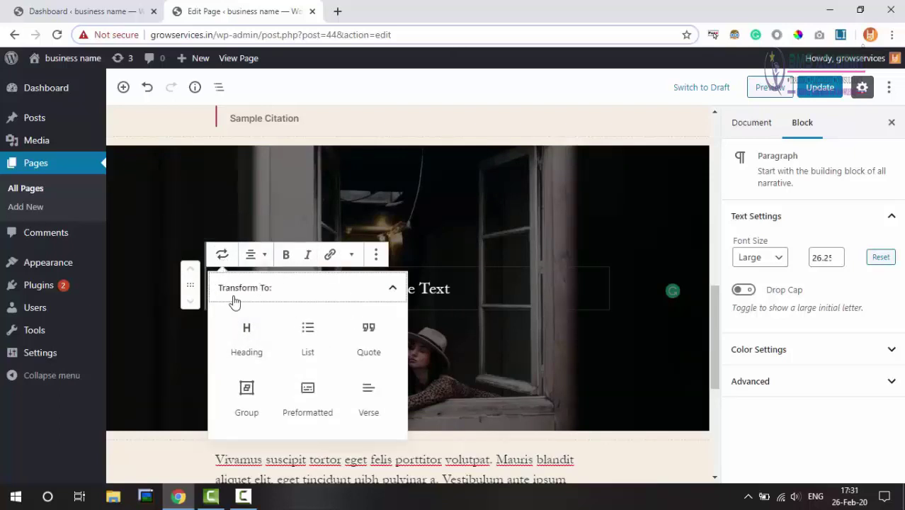
left_click(248, 331)
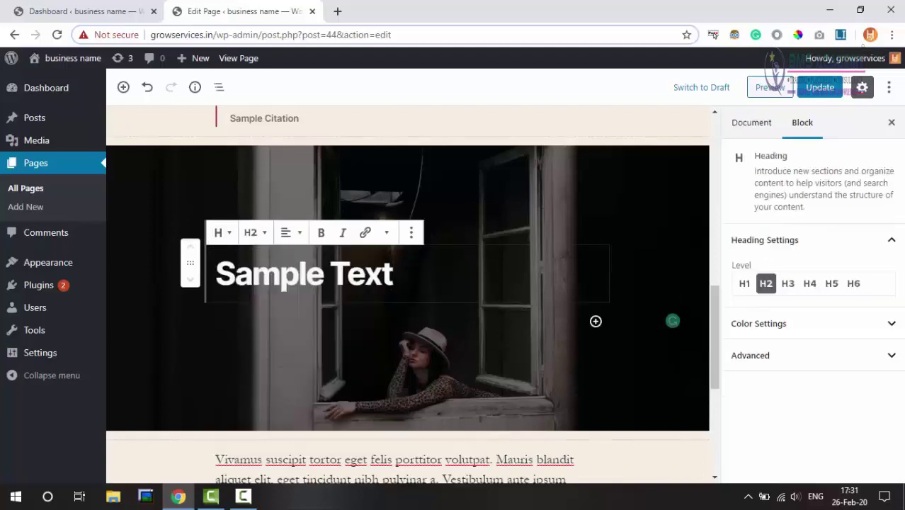
Centre-align the Sample Text heading and update the page
key("ctrl+a")
left_click(291, 232)
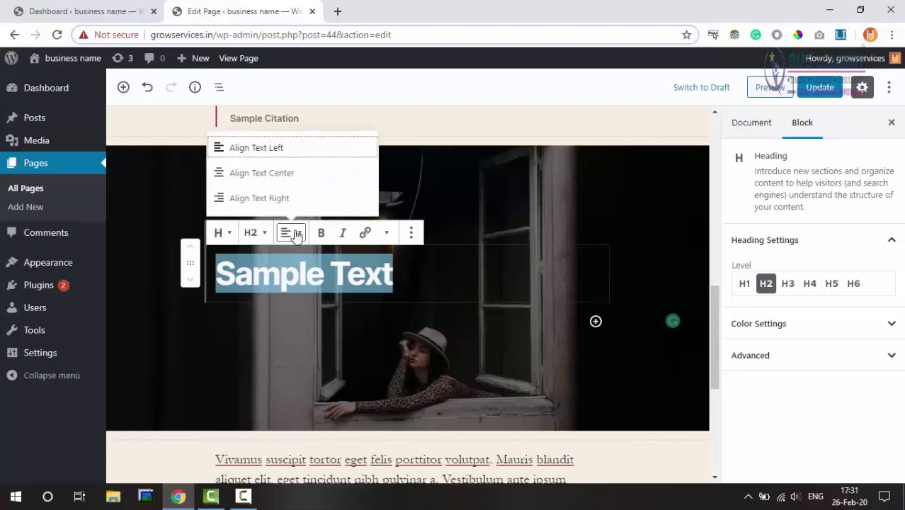
left_click(262, 171)
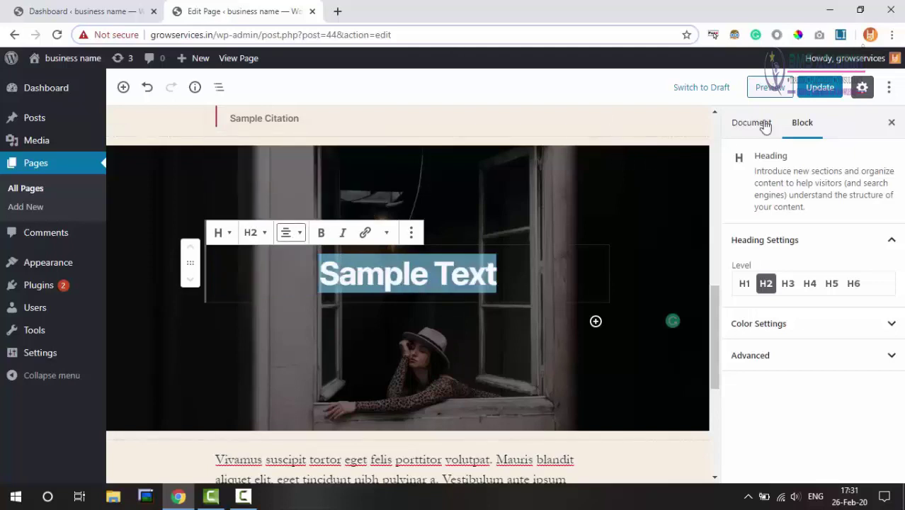
left_click(820, 89)
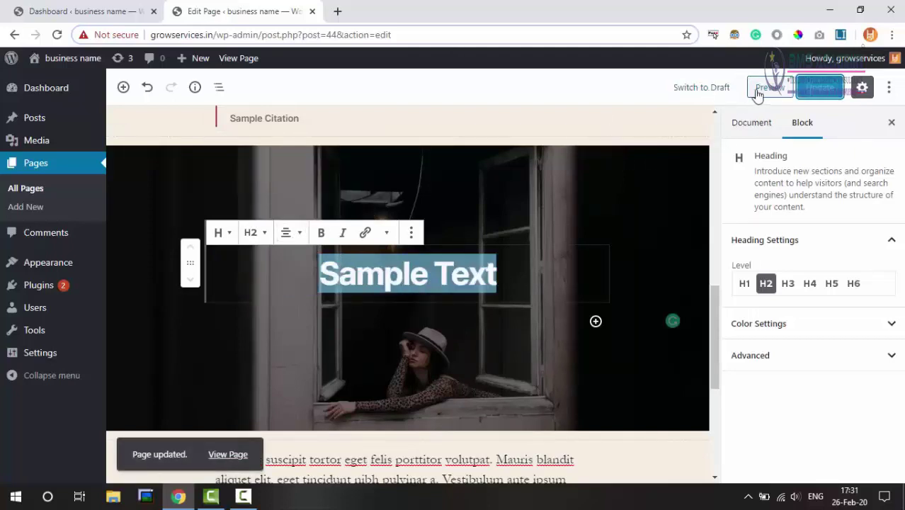
Open the page preview and scroll down to the Sample Text cover banner
left_click(770, 89)
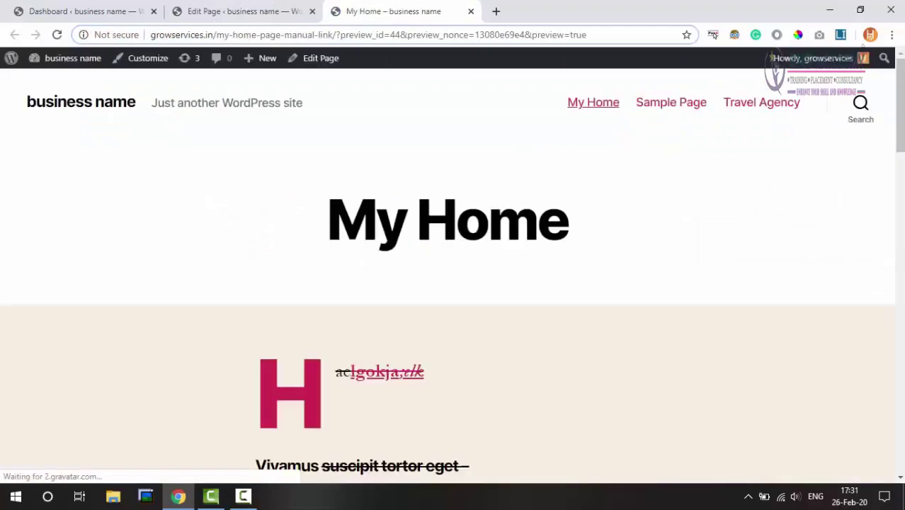
scroll(741, 172, "down", 2)
scroll(741, 173, "down", 6)
scroll(452, 273, "down", 2)
scroll(453, 273, "up", 3)
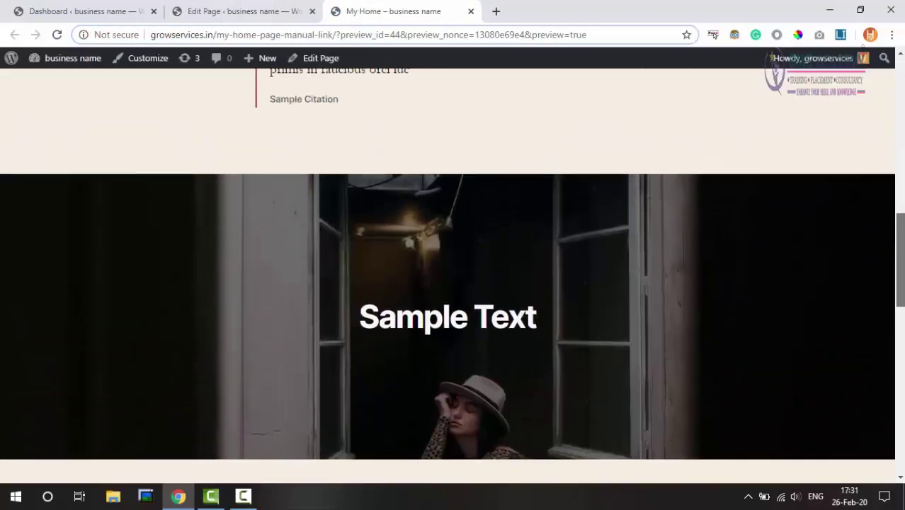
scroll(453, 273, "down", 1)
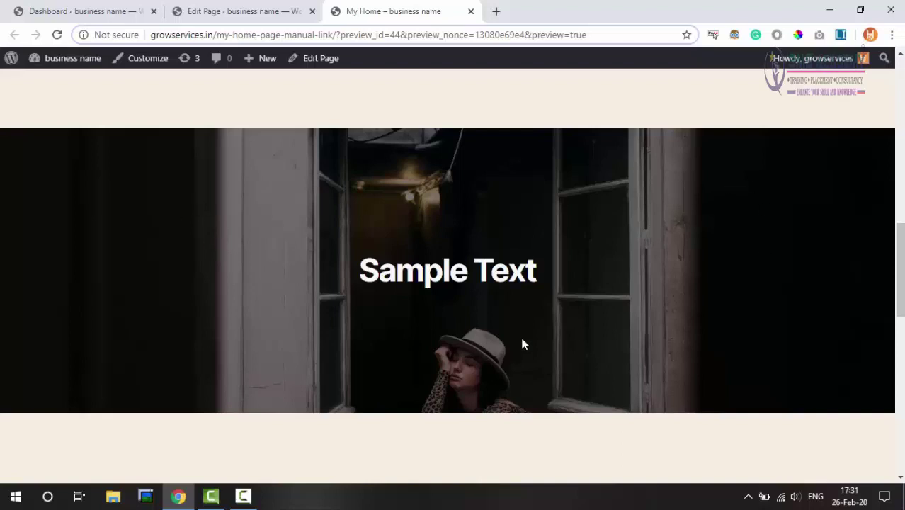
Highlight the Sample Text heading in the preview a few times
left_click_drag(363, 270, 543, 276)
left_click(414, 272)
left_click_drag(359, 270, 525, 273)
left_click(425, 273)
left_click_drag(360, 271, 449, 273)
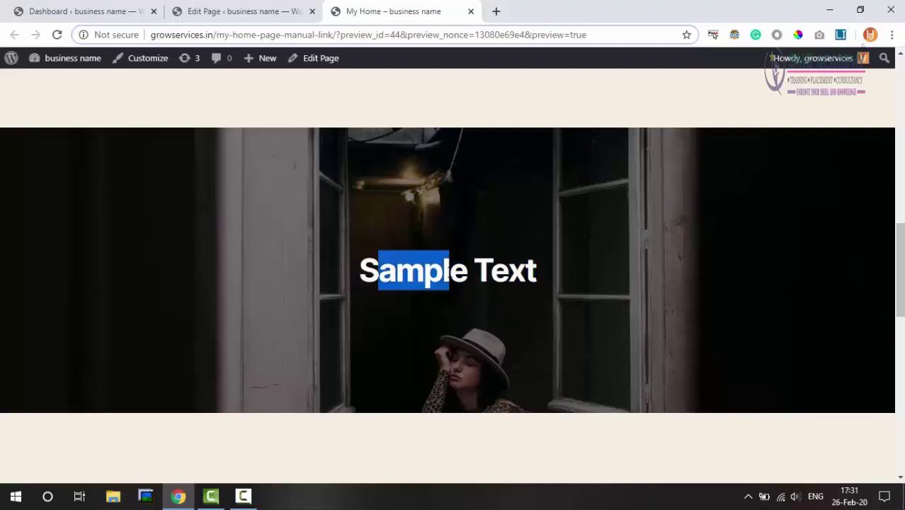
left_click(500, 270)
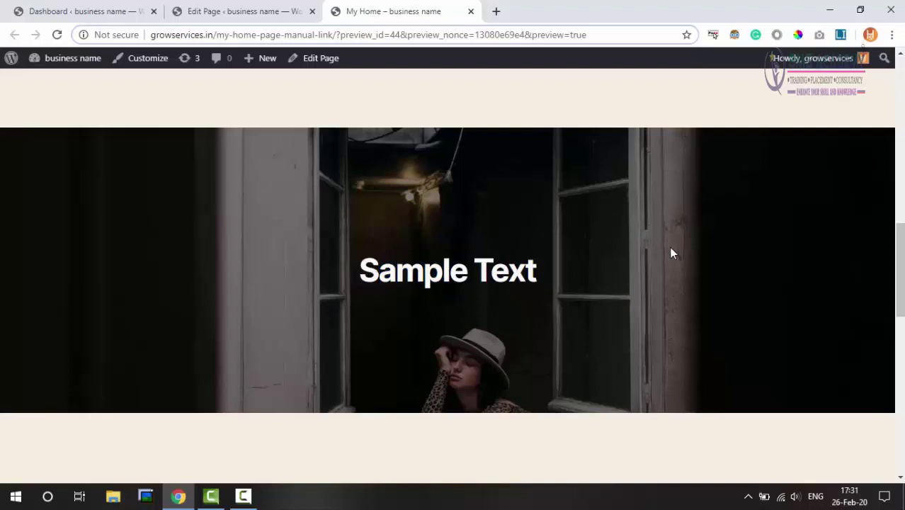
Scroll the preview back up to the top of the page
scroll(671, 252, "down", 1)
scroll(672, 252, "down", 1)
scroll(672, 253, "up", 1)
scroll(672, 253, "up", 1)
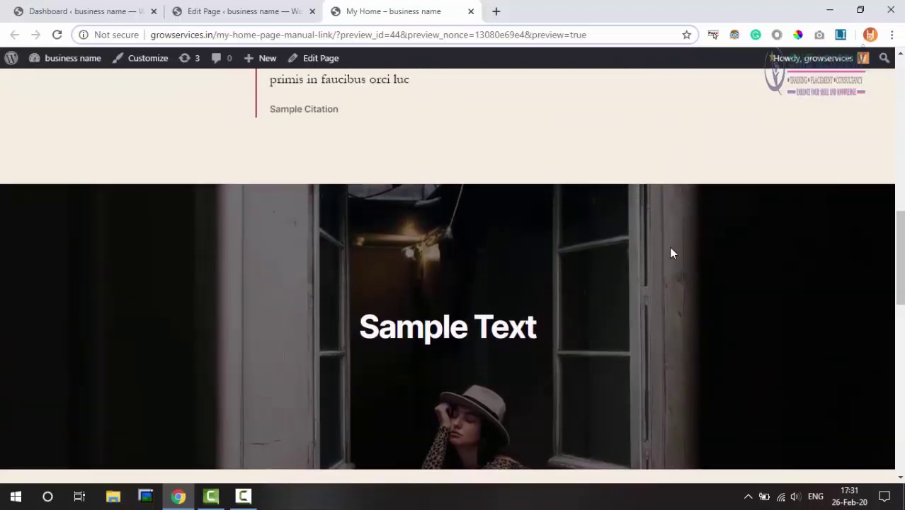
scroll(671, 252, "down", 1)
scroll(671, 253, "up", 1)
scroll(671, 253, "down", 1)
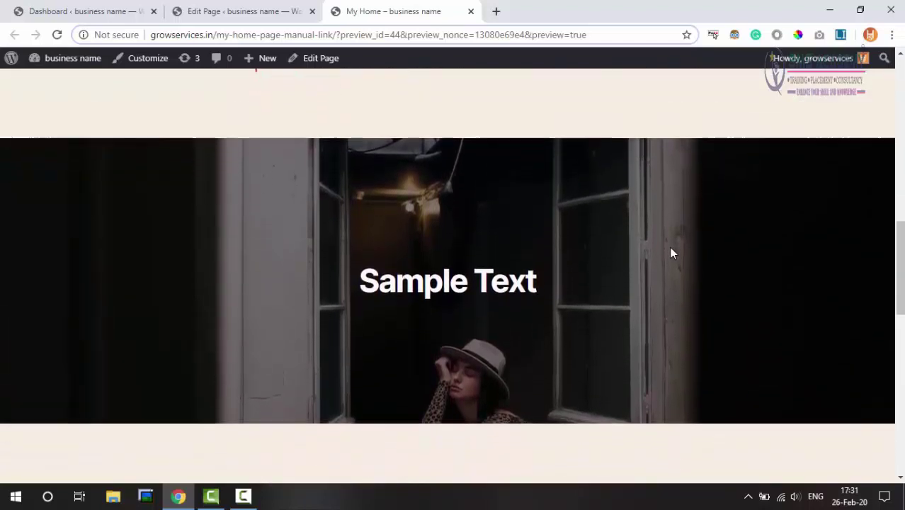
scroll(671, 253, "up", 5)
scroll(671, 253, "up", 3)
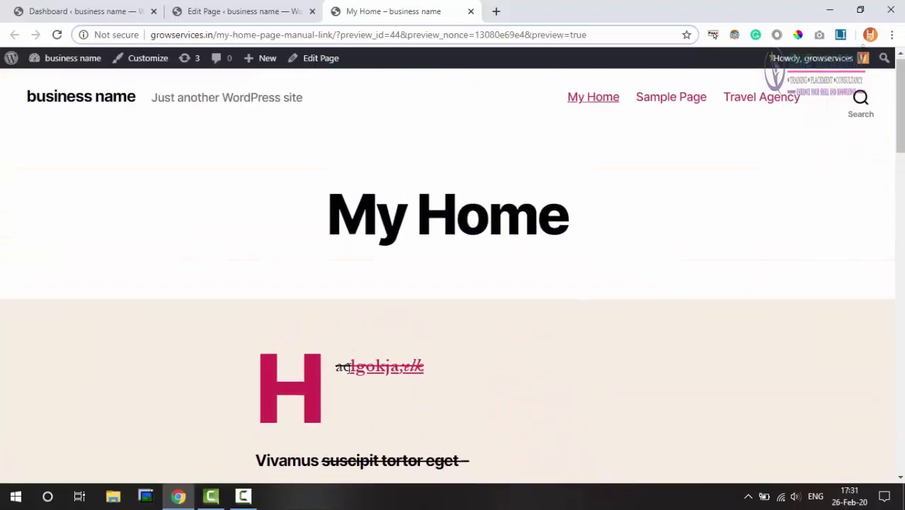
Return to the editor and undo dragging the heading out of the cover
left_click(244, 11)
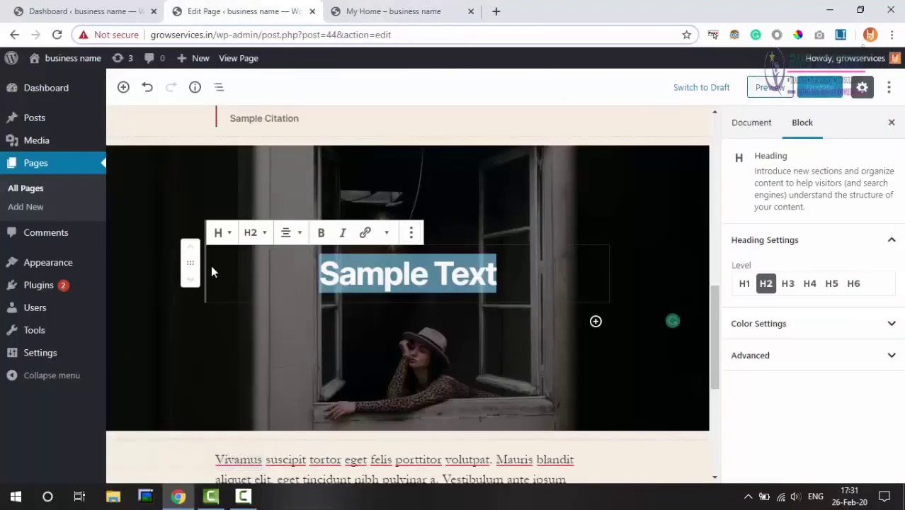
mouse_move(190, 263)
left_mouse_down()
mouse_move(193, 131)
mouse_move(268, 264)
mouse_move(283, 262)
left_mouse_up()
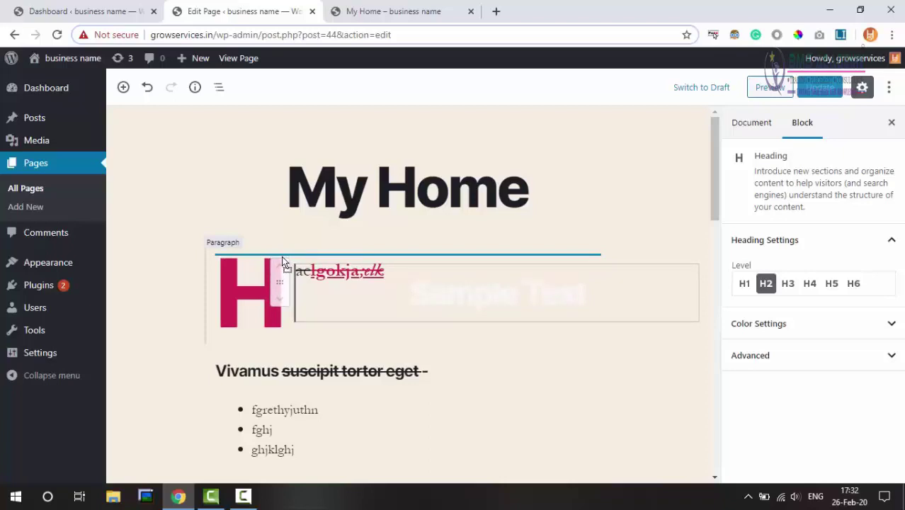
left_click_drag(282, 261, 283, 263)
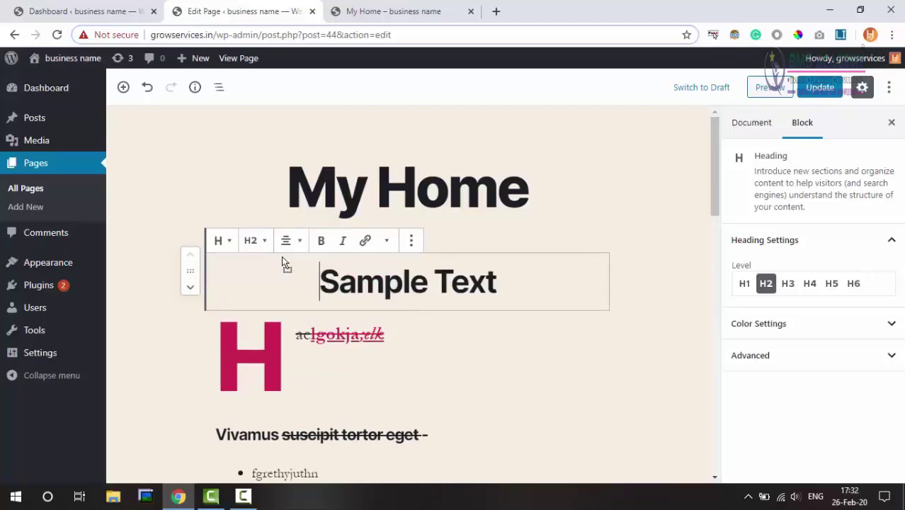
key("ctrl+z")
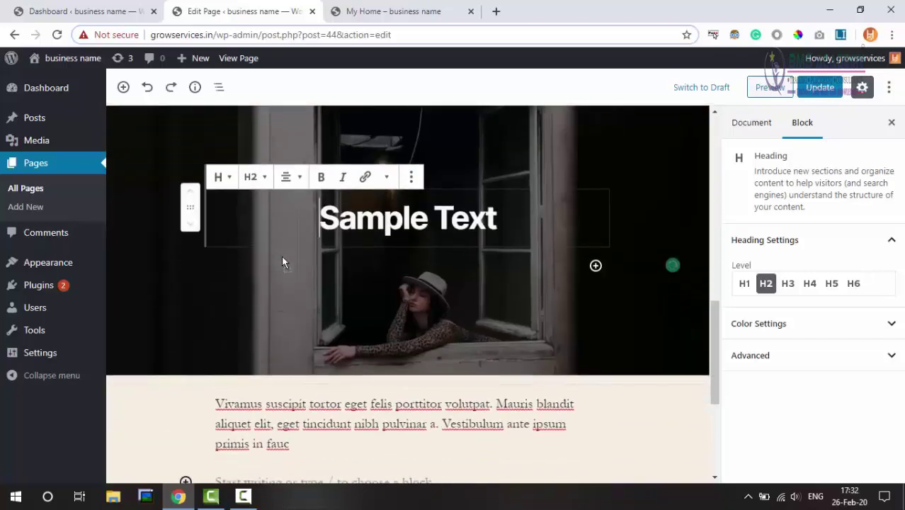
scroll(321, 222, "up", 2)
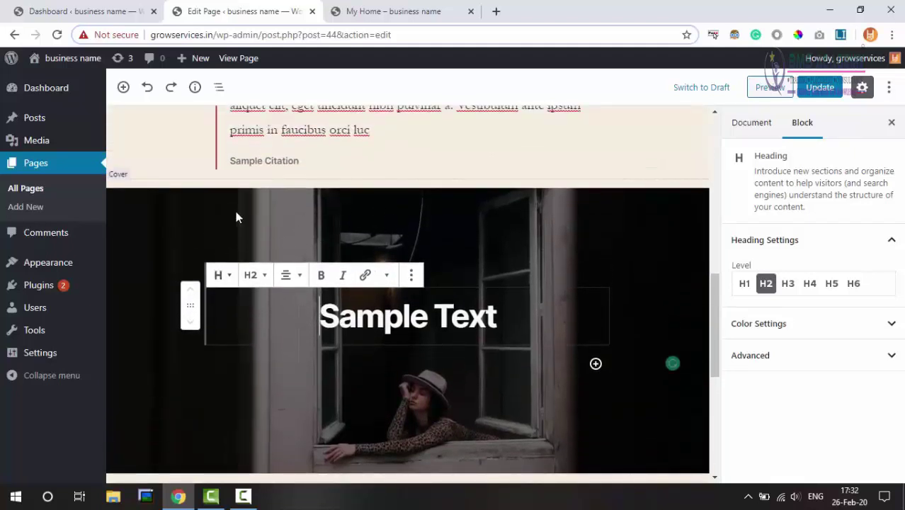
Select the Cover block and move it up until it sits under the My Home title
left_click(284, 206)
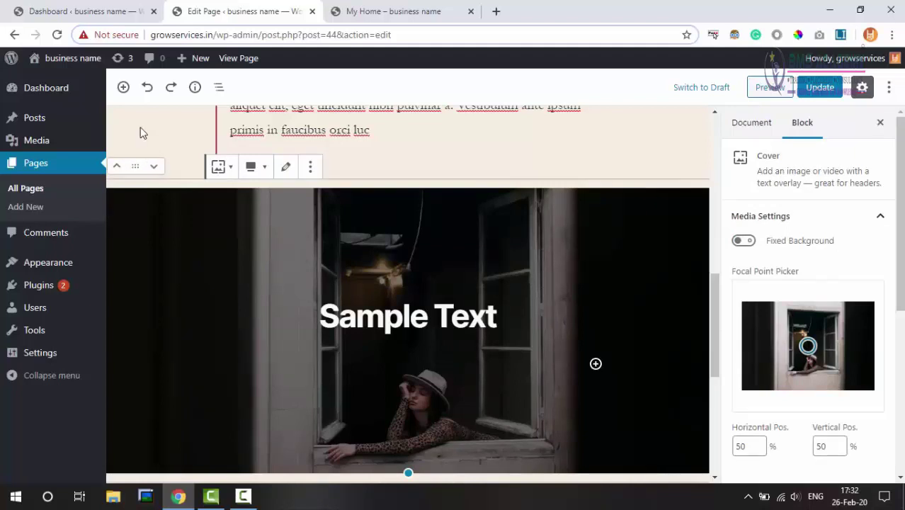
left_click(117, 166)
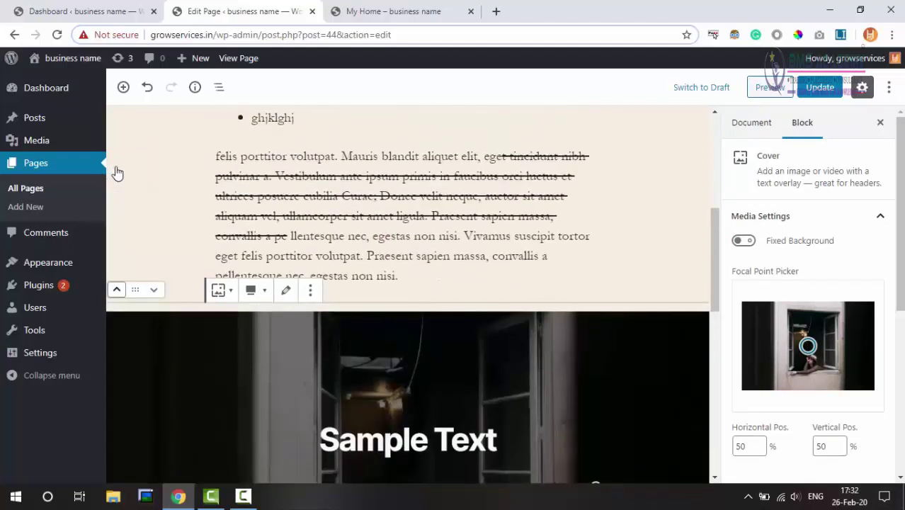
left_click(117, 290)
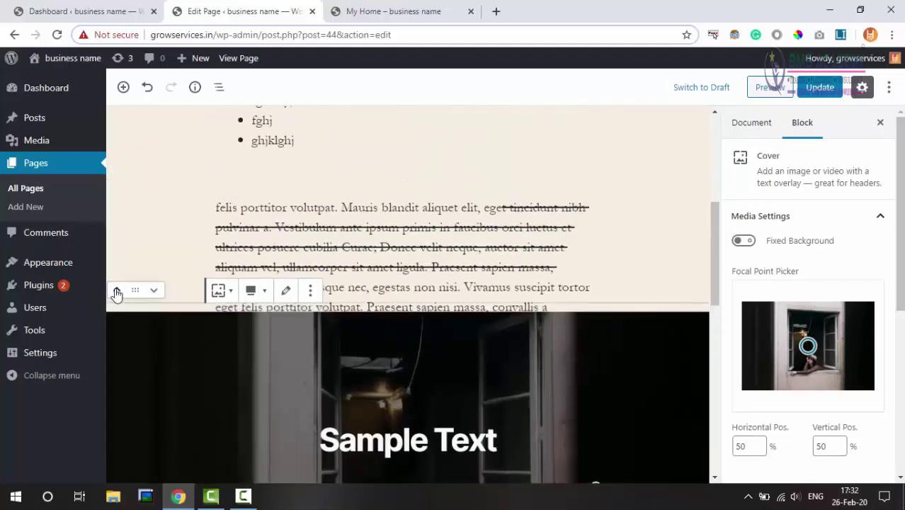
left_click(117, 290)
left_click(117, 290)
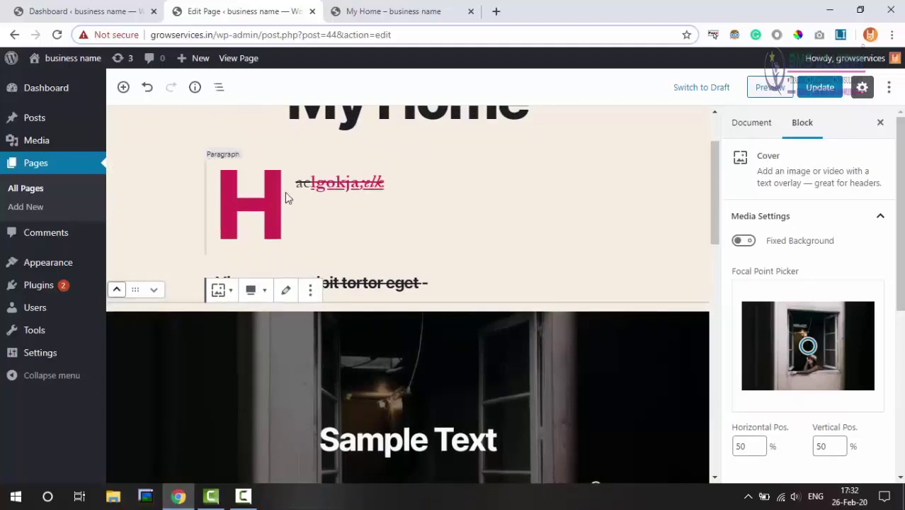
mouse_move(38, 285)
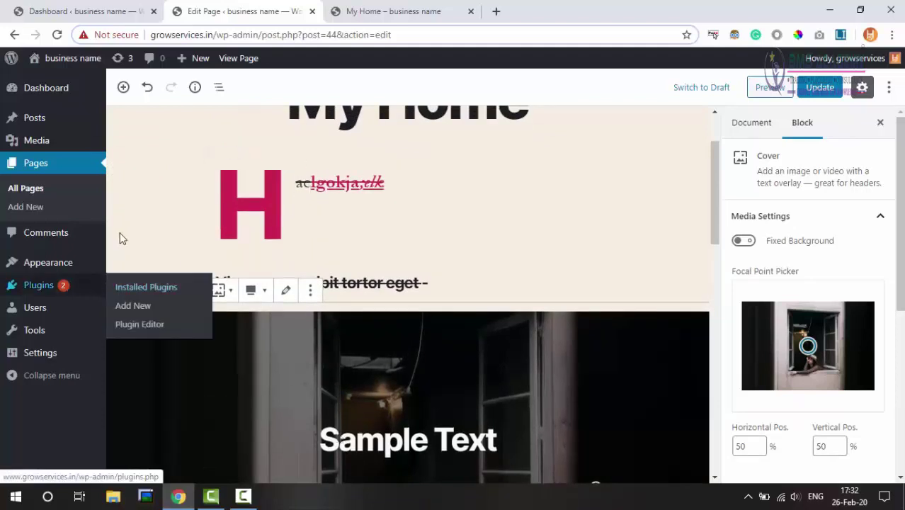
left_click(117, 290)
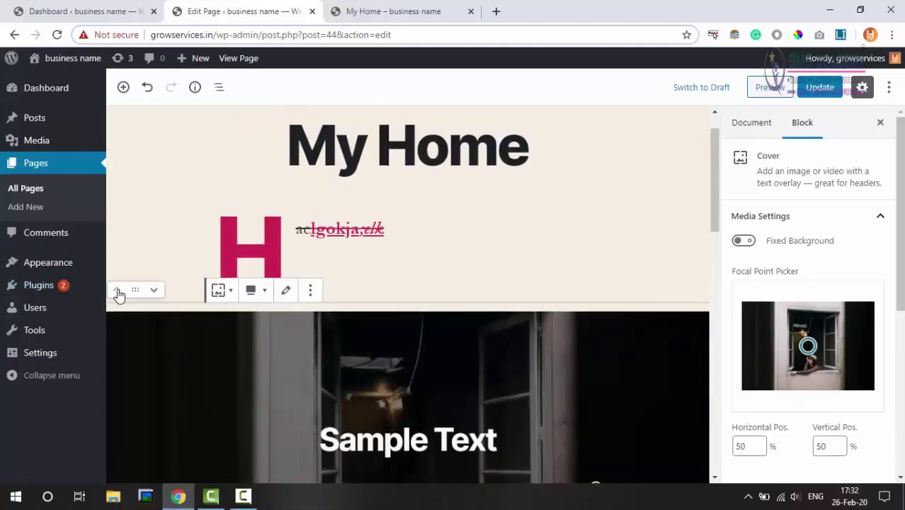
left_click(117, 291)
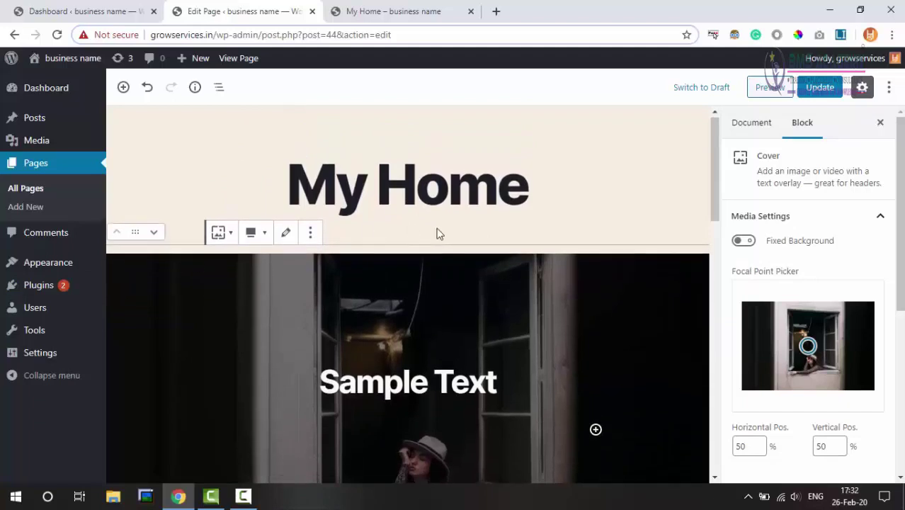
Update the page and check the repositioned cover in the preview tab
scroll(638, 212, "down", 2)
left_click(820, 87)
left_click(378, 8)
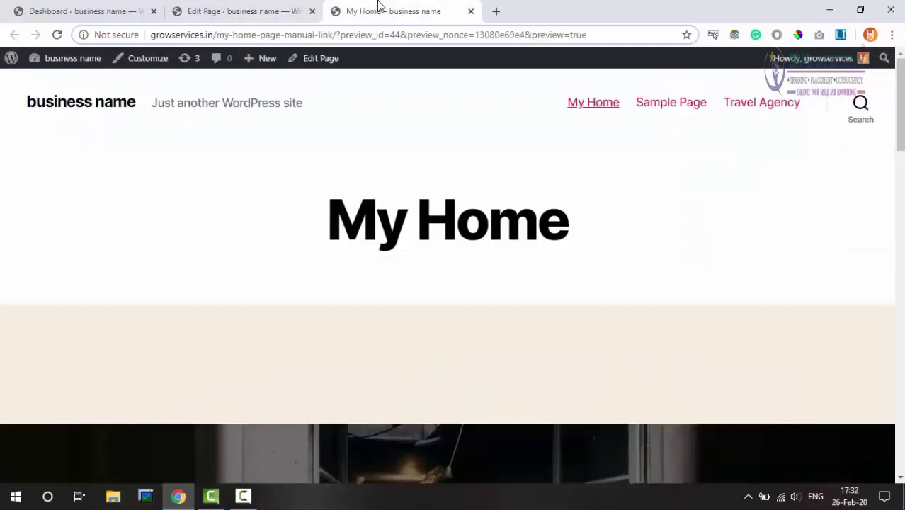
scroll(442, 298, "down", 1)
scroll(446, 312, "down", 2)
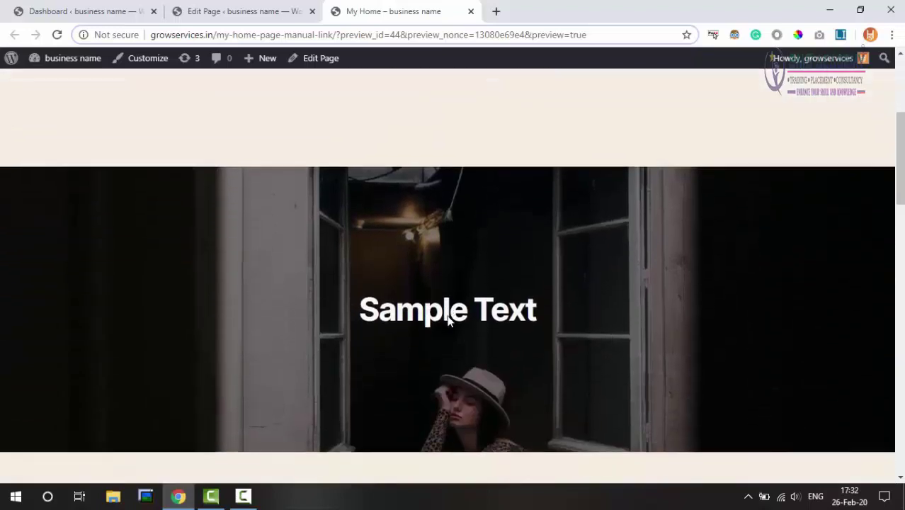
scroll(448, 322, "down", 1)
scroll(448, 321, "up", 1)
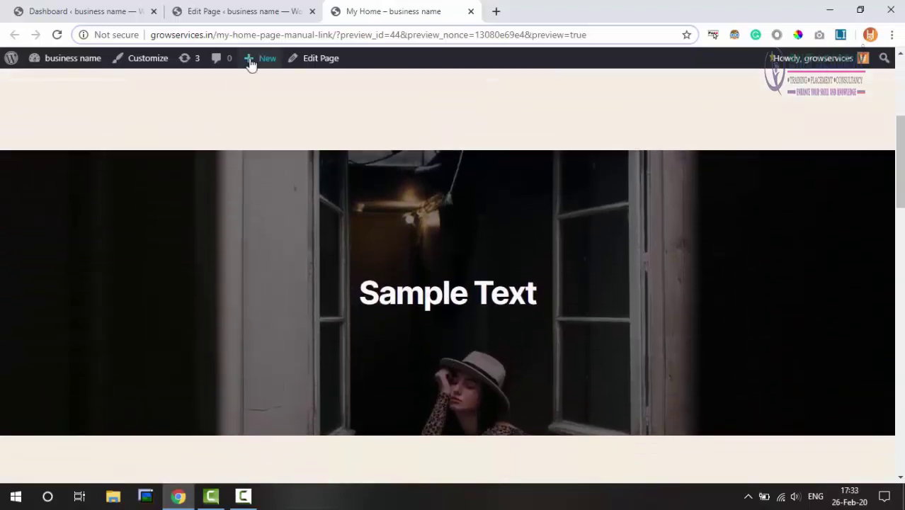
Return to the page editor and highlight the cover block's description
left_click(249, 9)
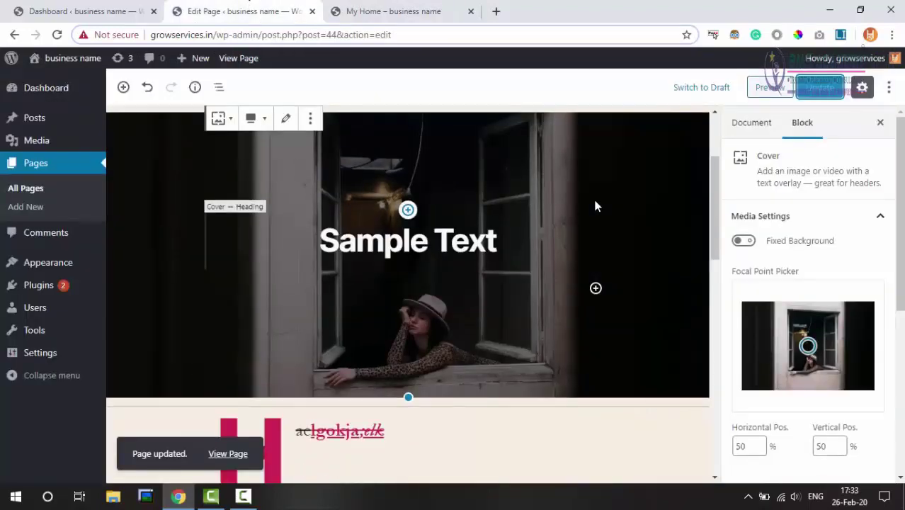
scroll(595, 204, "up", 3)
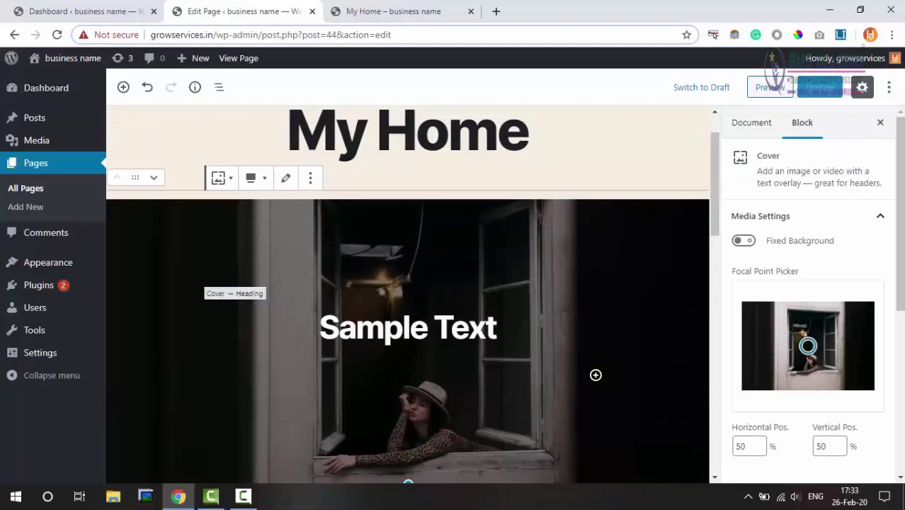
left_click_drag(760, 170, 882, 181)
Toggle the cover's Fixed Background setting on and back off
left_click(837, 181)
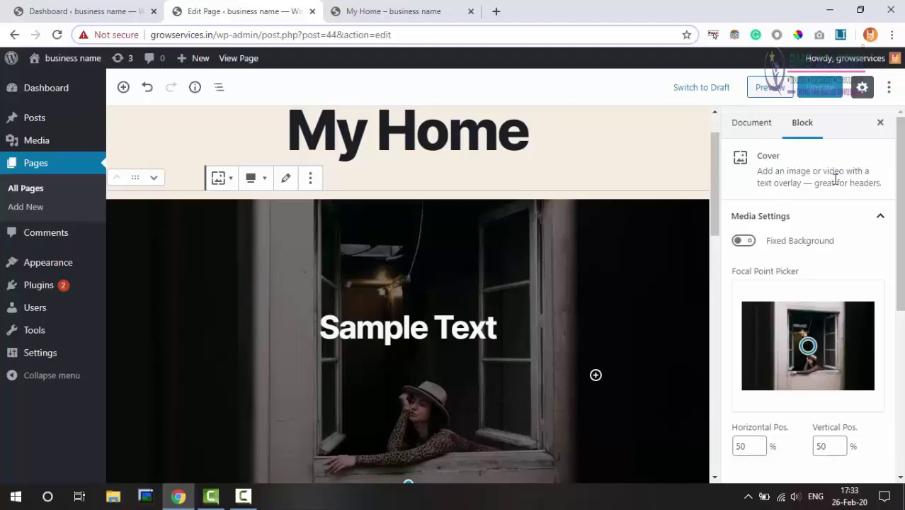
left_click_drag(755, 171, 881, 182)
left_click(780, 168)
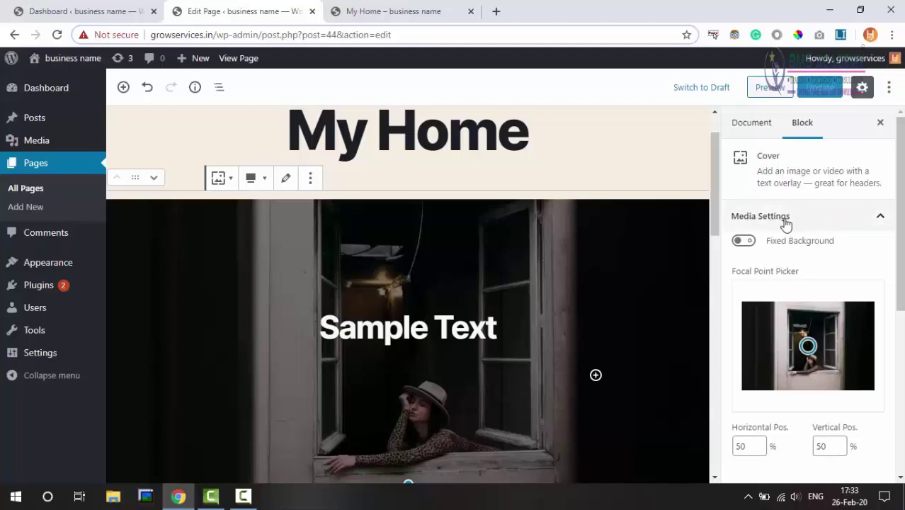
left_click(744, 240)
left_click(744, 241)
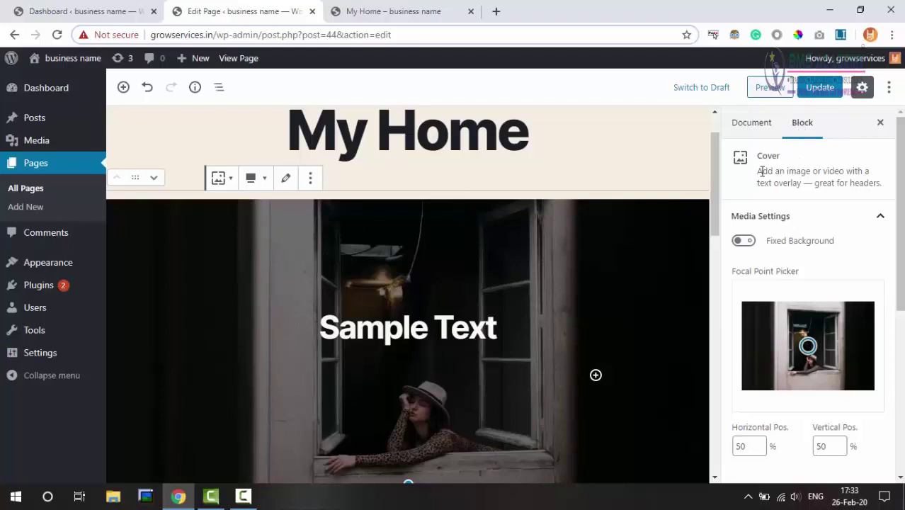
Turn on Fixed Background for the cover and update the page
left_click_drag(758, 171, 879, 179)
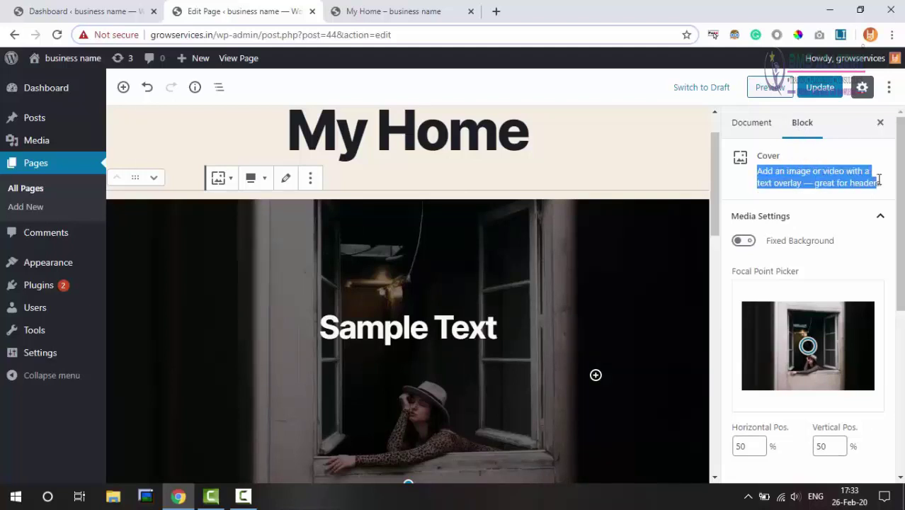
left_click(798, 171)
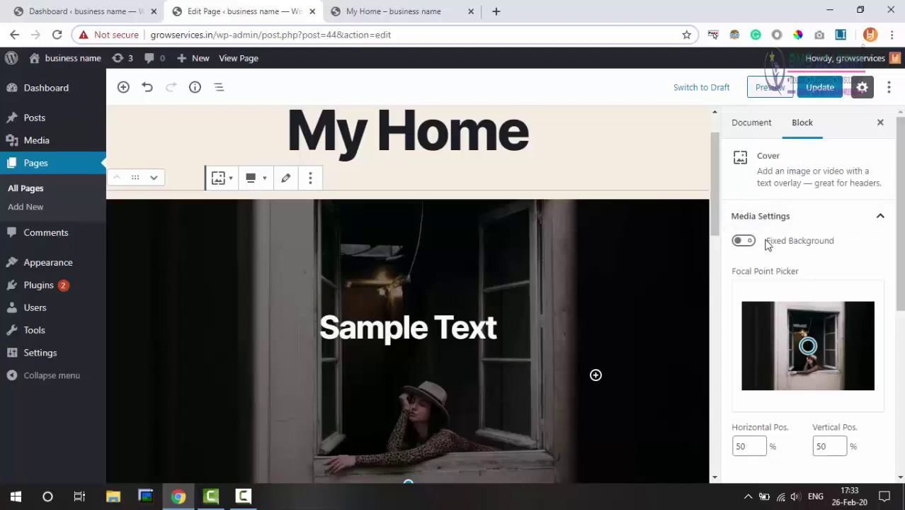
left_click_drag(765, 244, 834, 246)
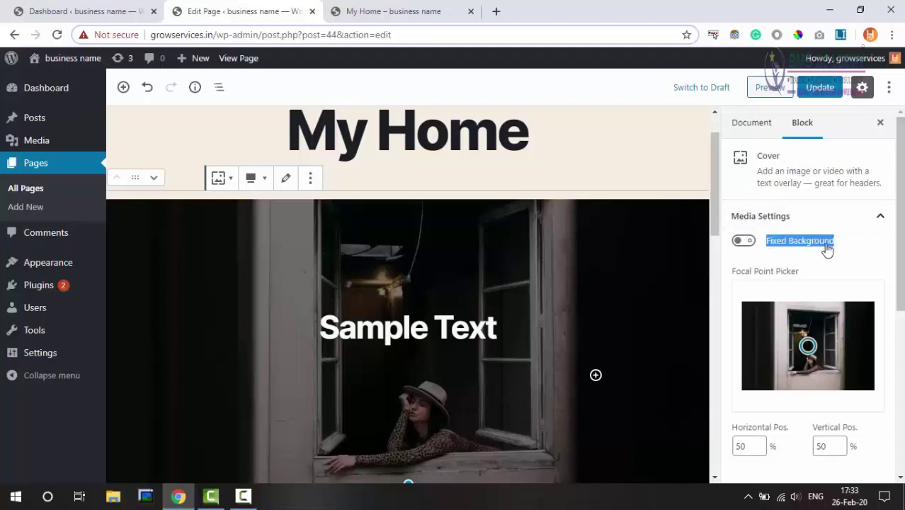
left_click(825, 246)
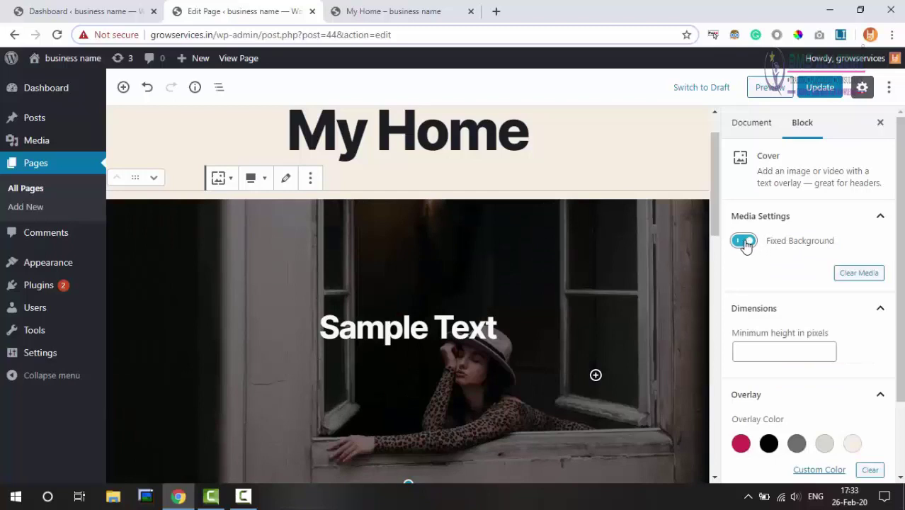
left_click(813, 89)
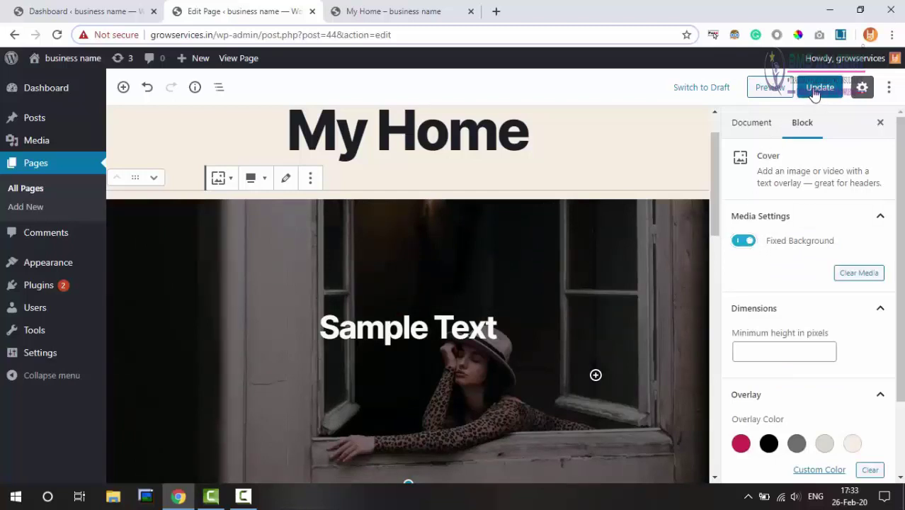
left_click(392, 9)
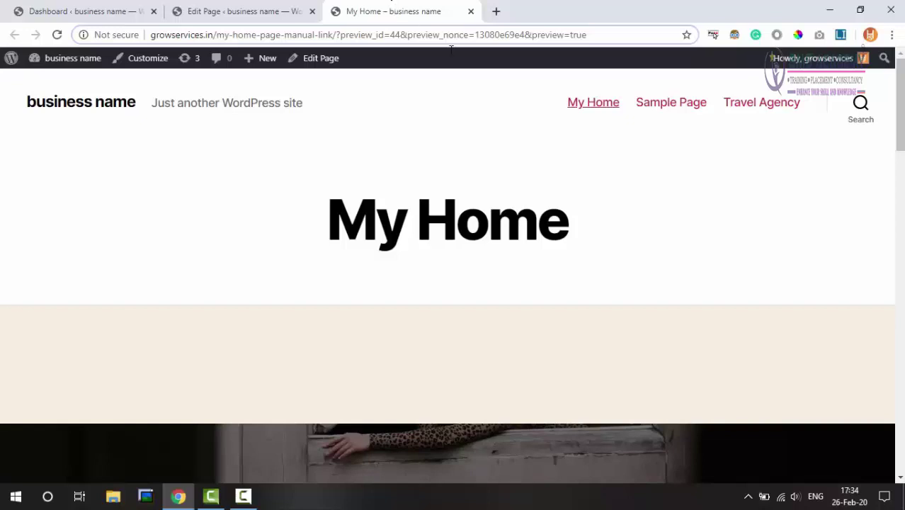
scroll(447, 284, "down", 2)
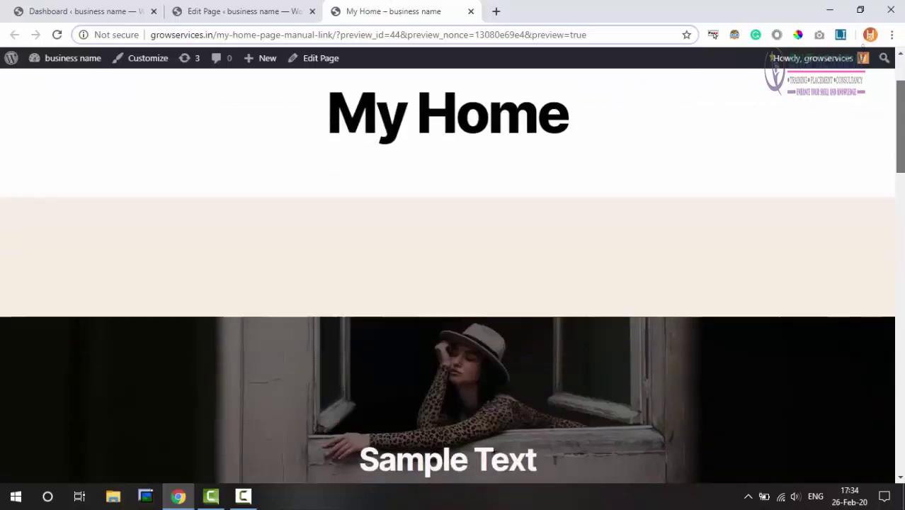
scroll(448, 283, "down", 1)
scroll(448, 283, "down", 2)
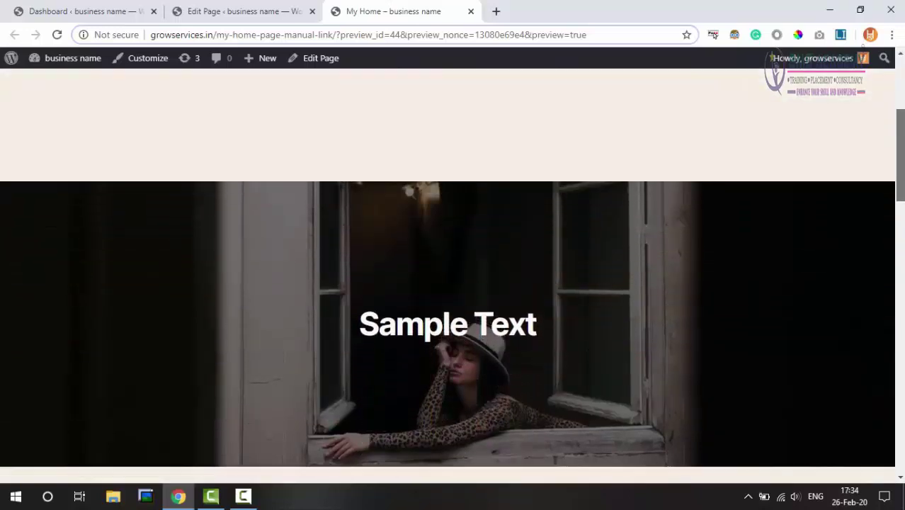
scroll(448, 283, "down", 1)
scroll(448, 283, "down", 1)
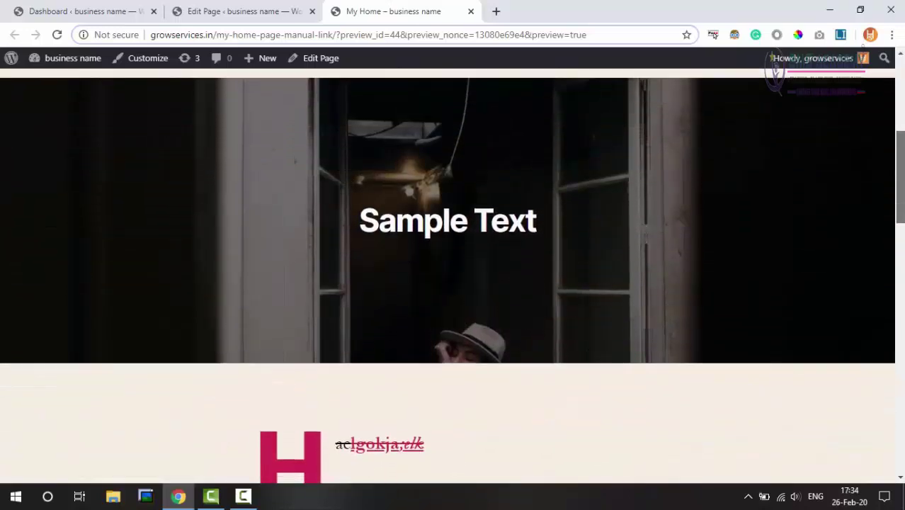
scroll(447, 283, "down", 1)
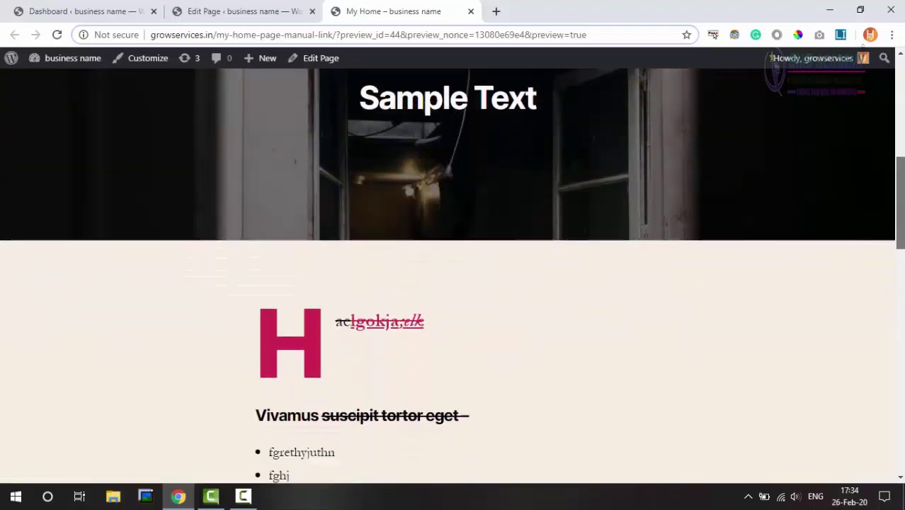
scroll(448, 283, "down", 2)
scroll(447, 284, "down", 1)
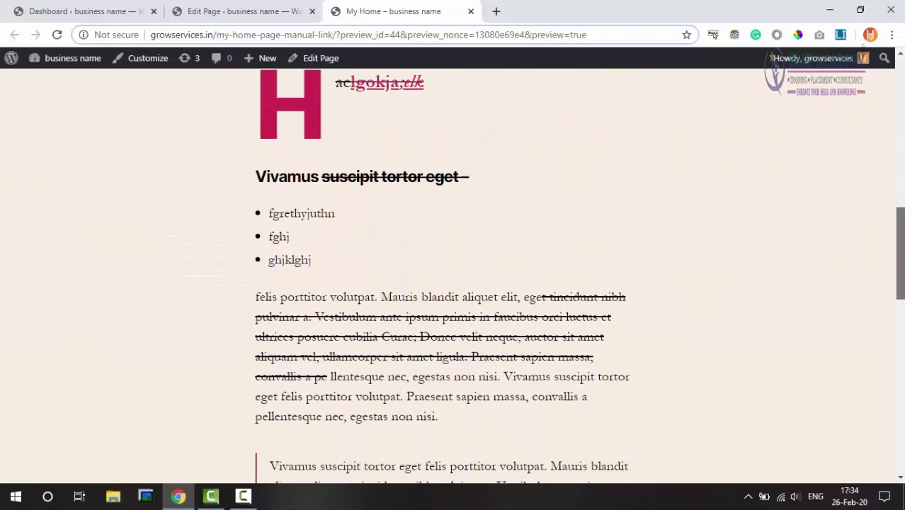
scroll(448, 283, "up", 1)
scroll(447, 283, "up", 2)
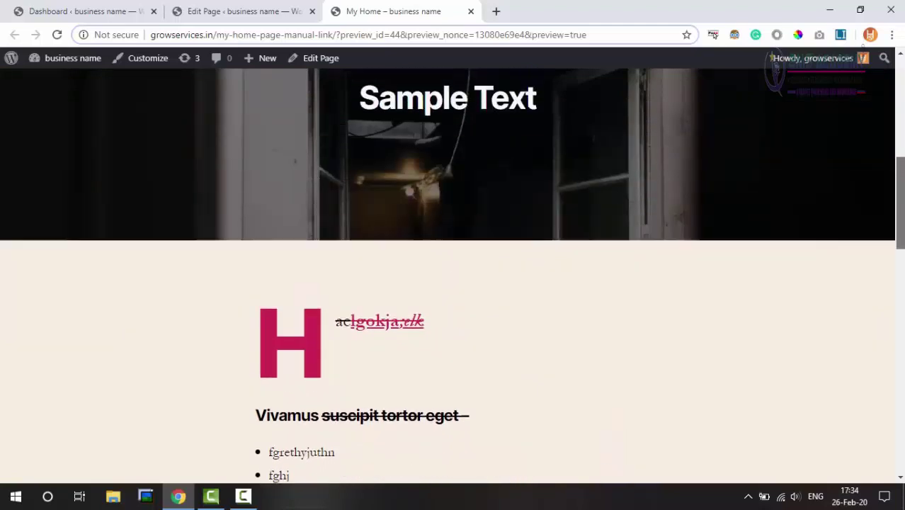
scroll(447, 283, "up", 1)
scroll(901, 153, "up", 1)
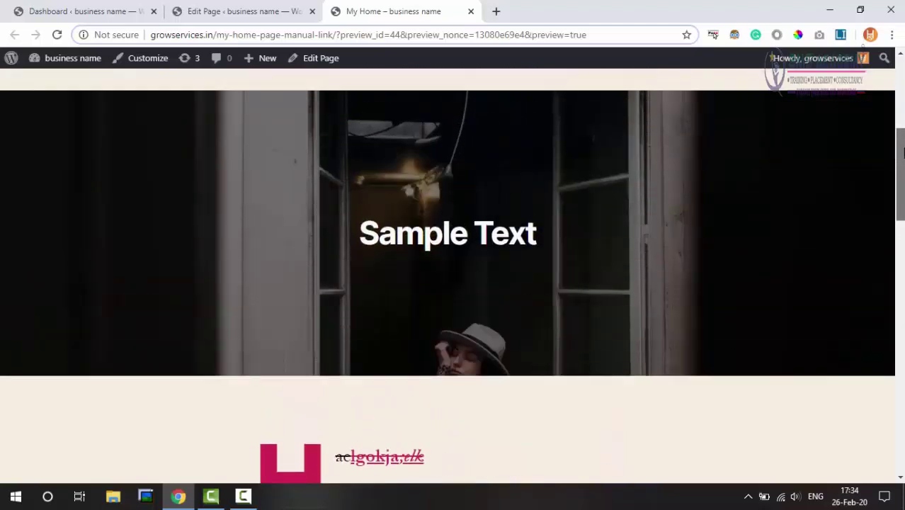
scroll(901, 153, "up", 1)
scroll(901, 152, "up", 1)
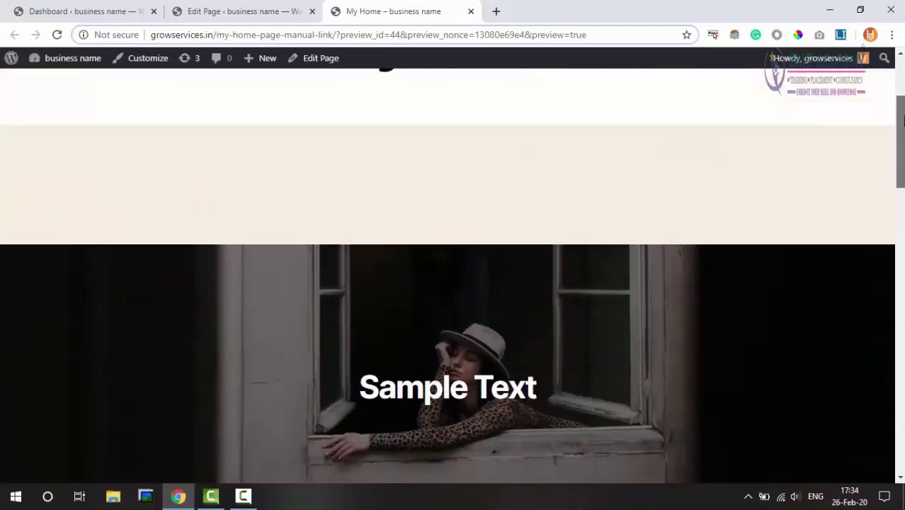
scroll(901, 153, "down", 1)
left_click(219, 7)
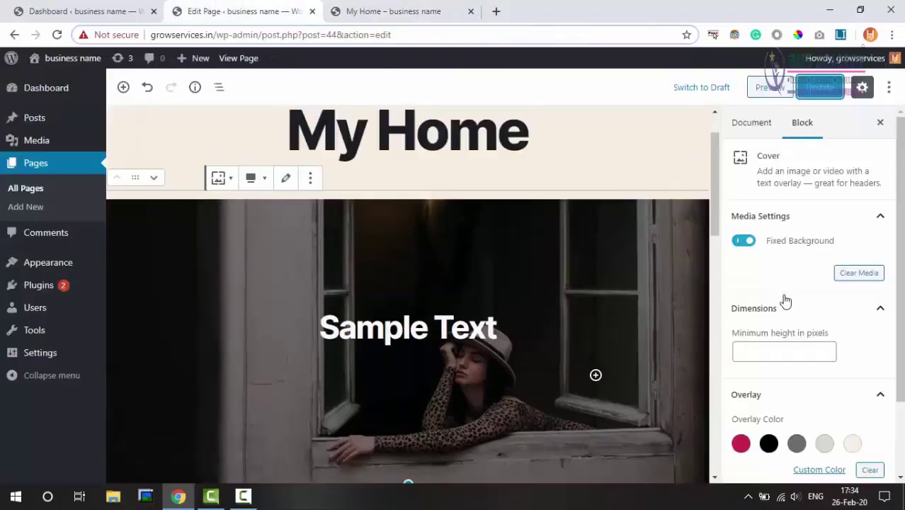
Set the cover's minimum height to 300 pixels and update the page
mouse_move(784, 352)
left_click(829, 350)
left_click(829, 351)
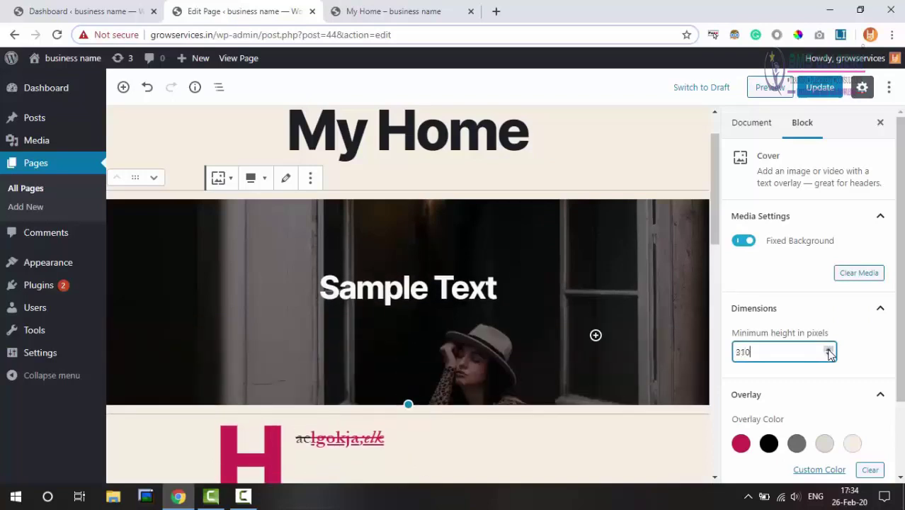
left_click(830, 356)
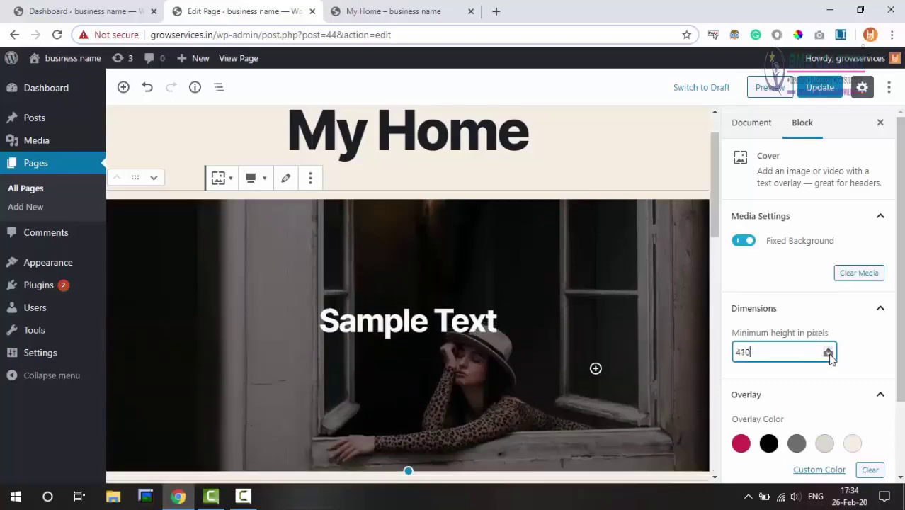
left_click(830, 355)
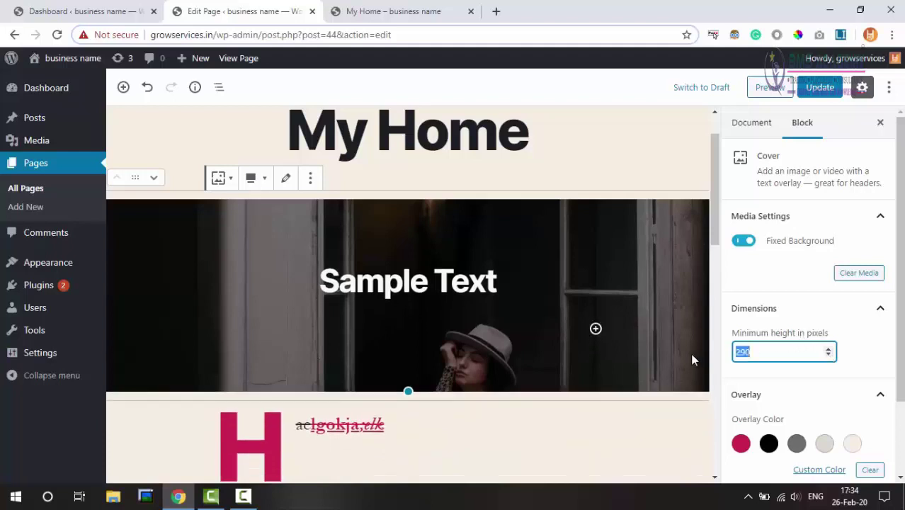
type("300")
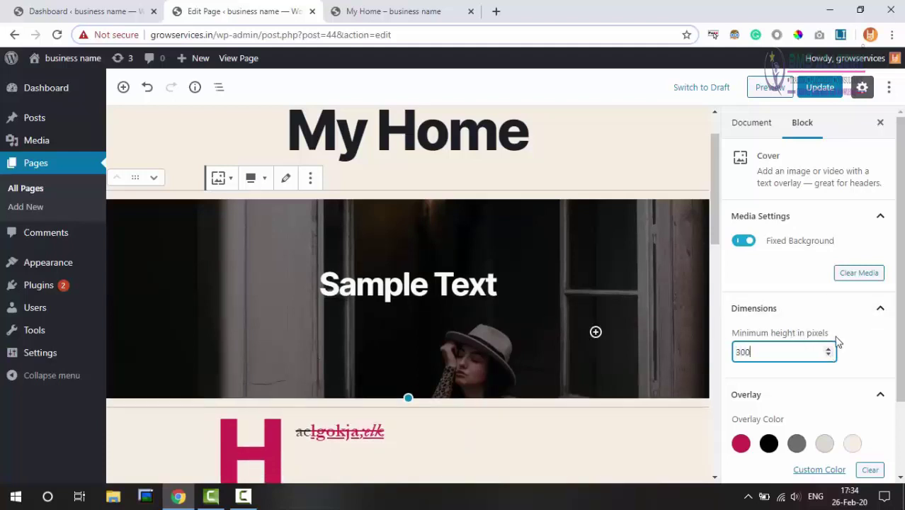
left_click(820, 88)
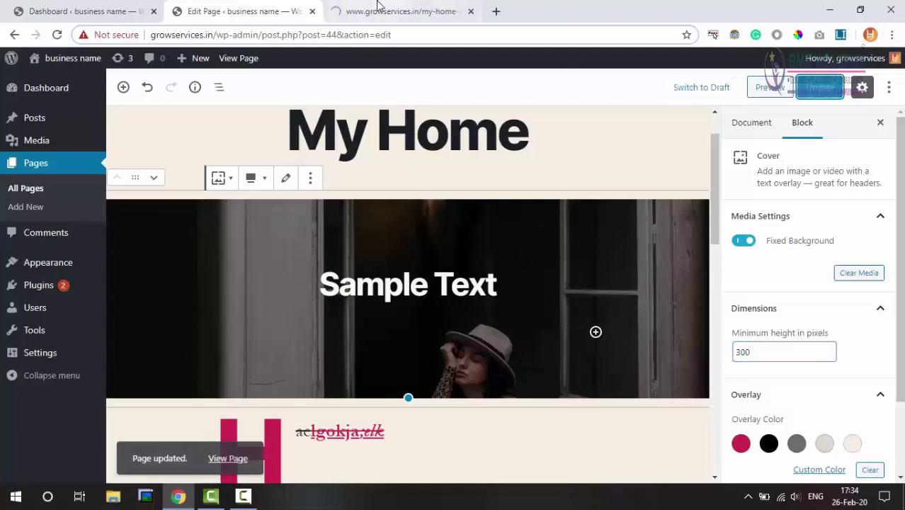
Check the taller cover in the page preview, then return to the editor
left_click(765, 87)
scroll(585, 227, "down", 2)
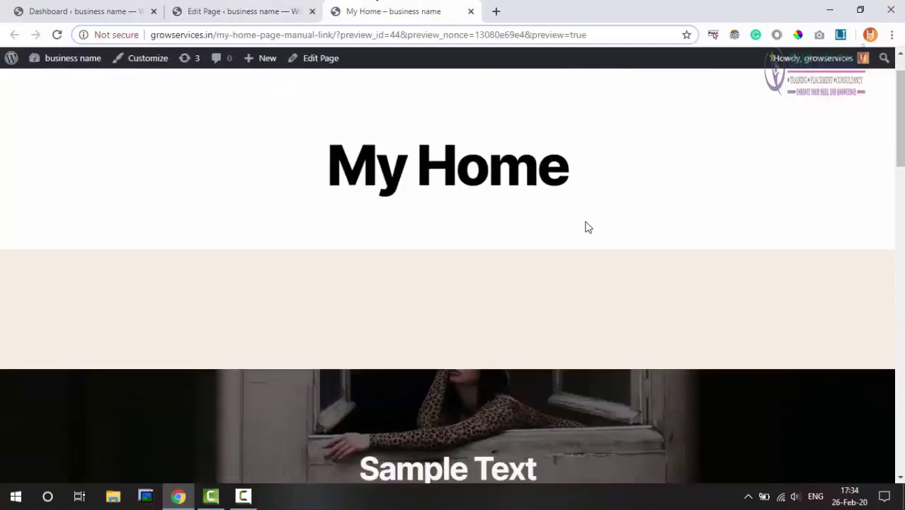
scroll(585, 227, "down", 2)
scroll(585, 226, "up", 2)
scroll(585, 227, "up", 1)
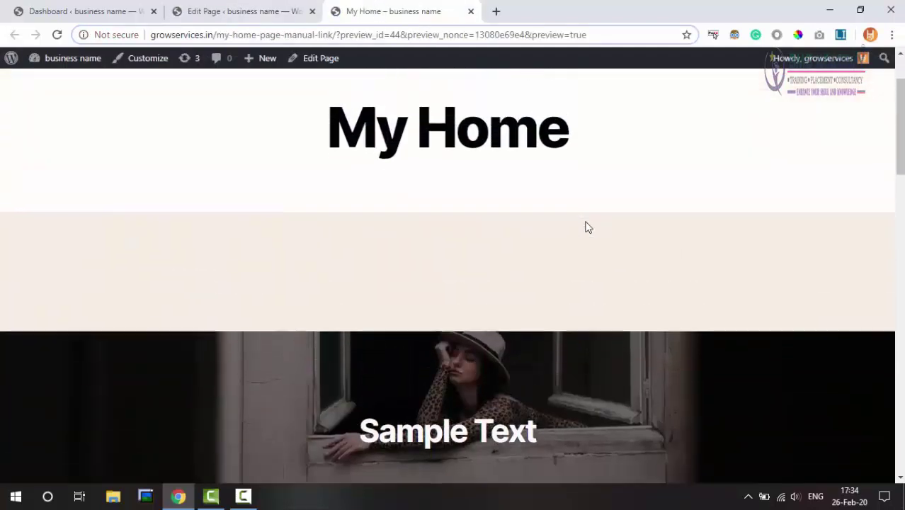
scroll(585, 227, "down", 2)
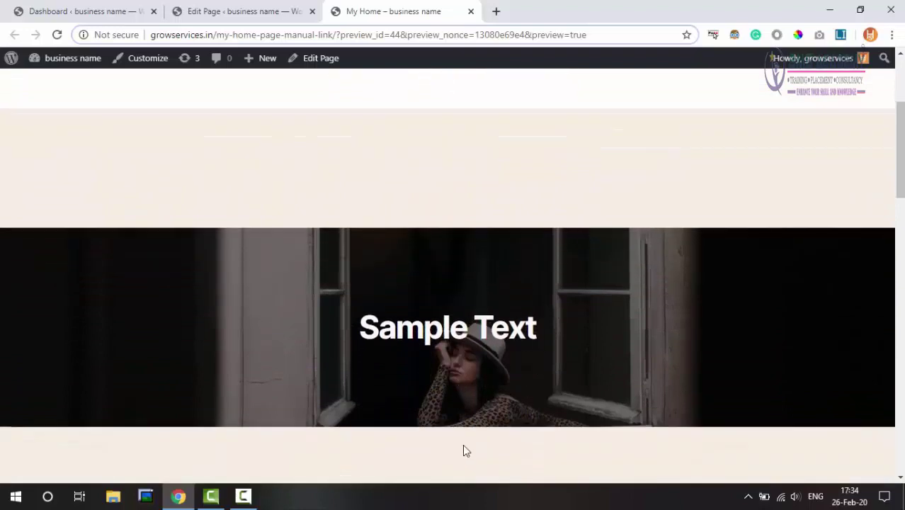
left_click(248, 10)
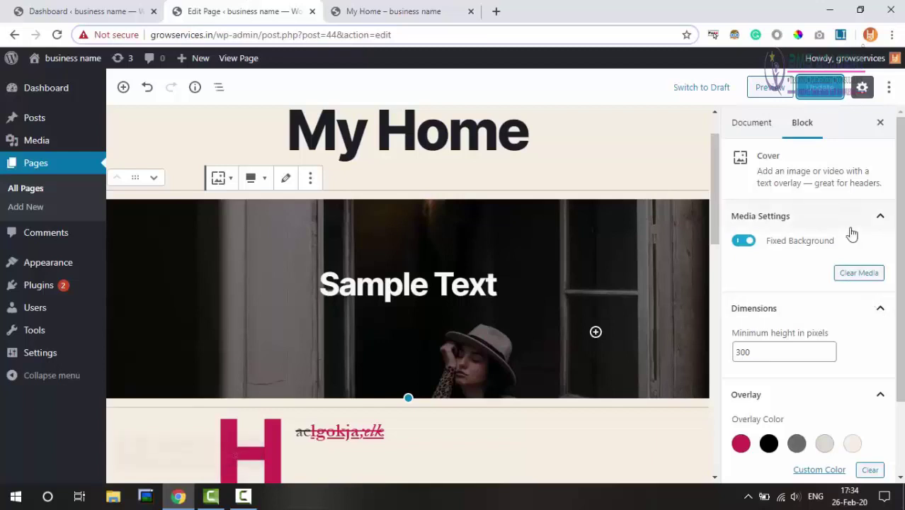
Give the cover overlay a custom #02aaf2 bright blue colour
left_click(882, 219)
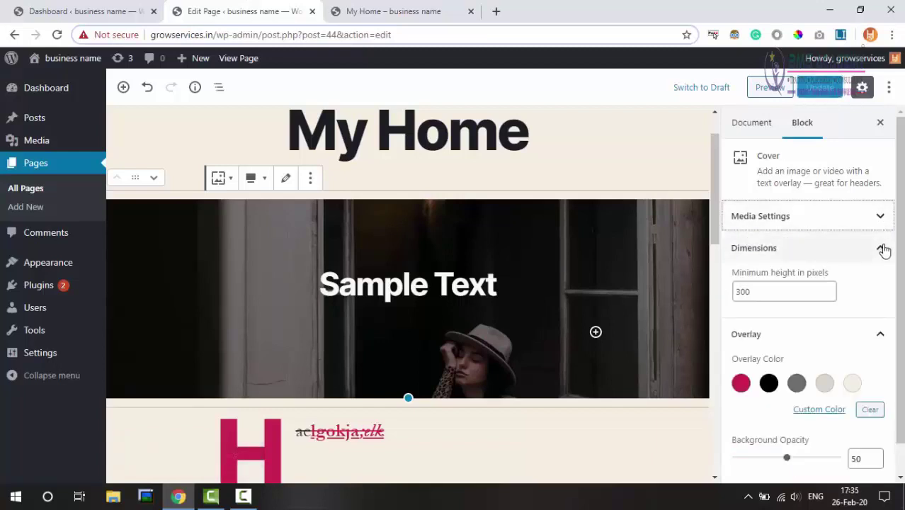
left_click(882, 247)
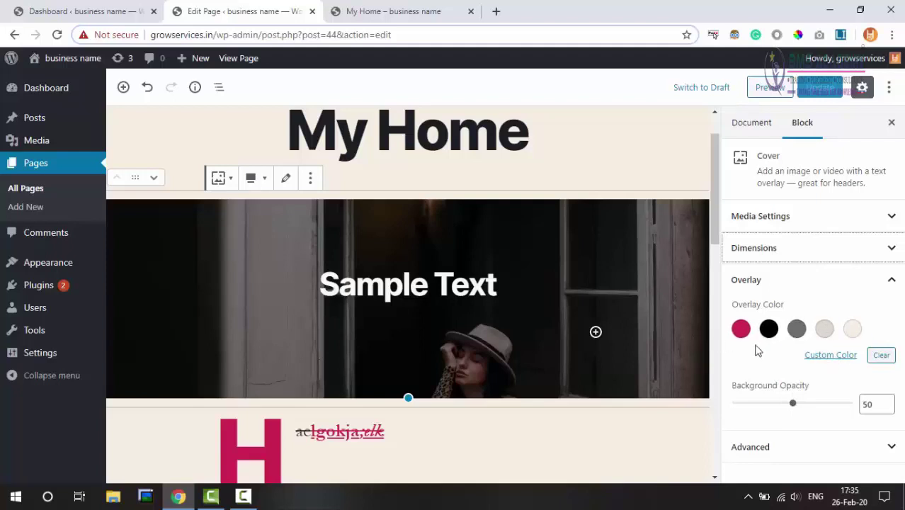
left_click(828, 357)
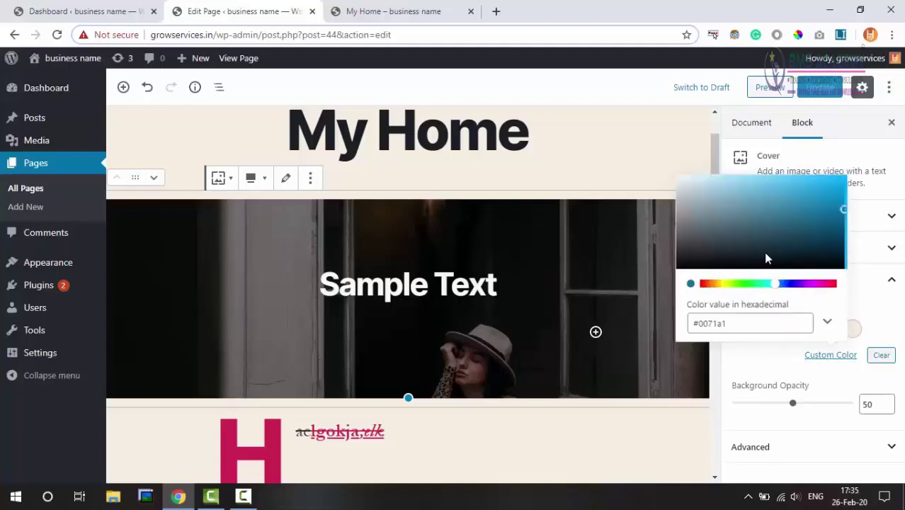
left_click_drag(767, 258, 787, 203)
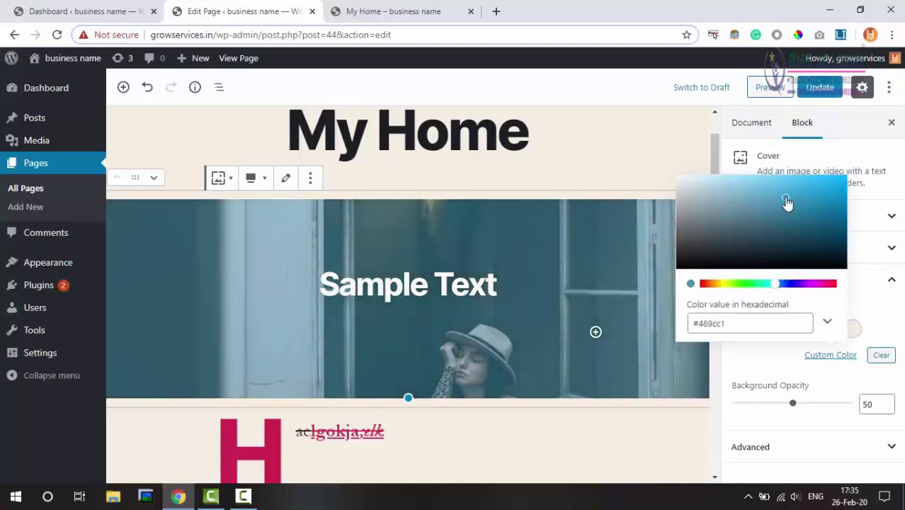
left_click_drag(840, 186, 848, 183)
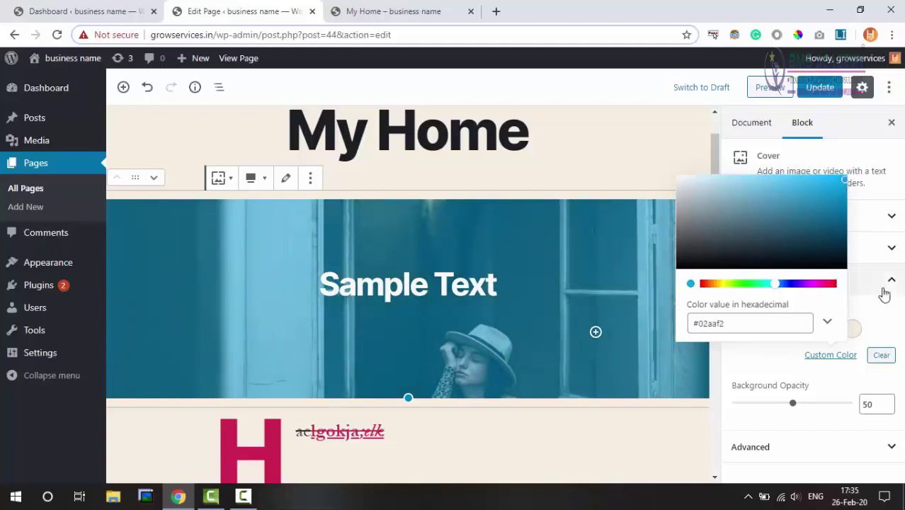
left_click(888, 322)
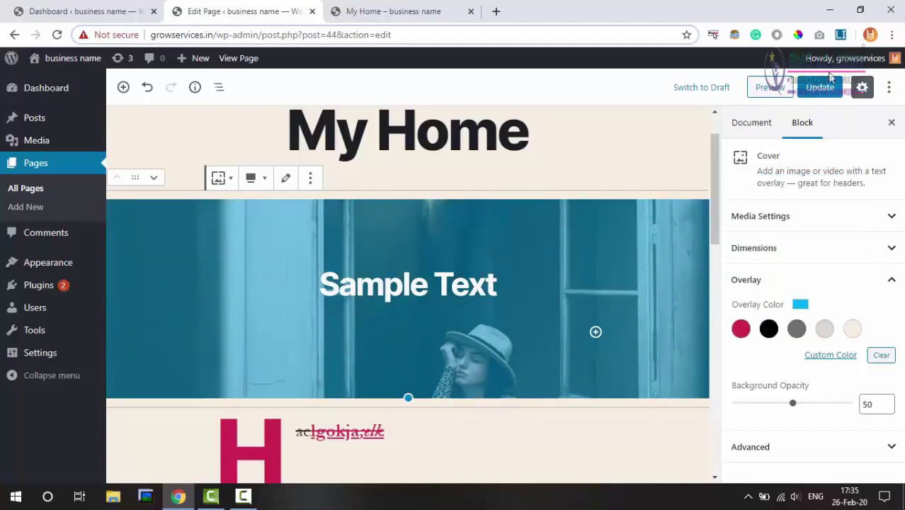
Update the page, view the blue overlay in the preview, and return to editing
left_click(821, 89)
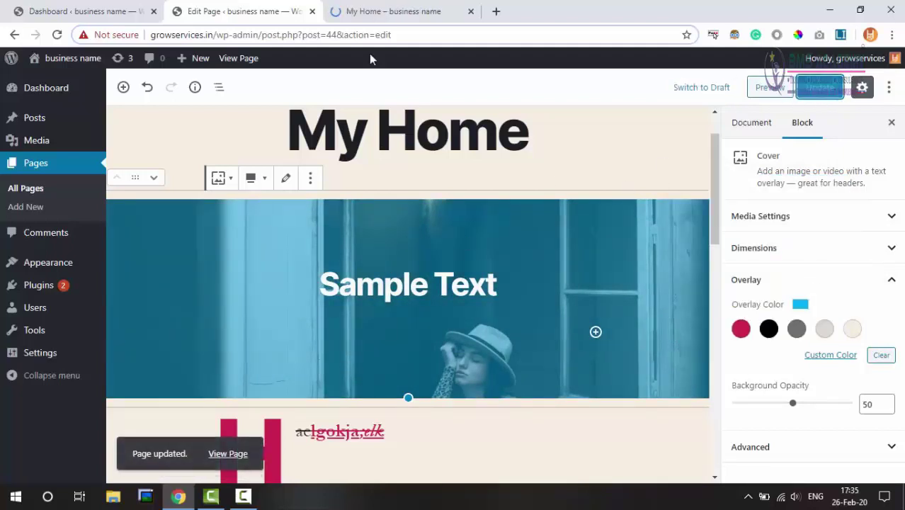
left_click(373, 9)
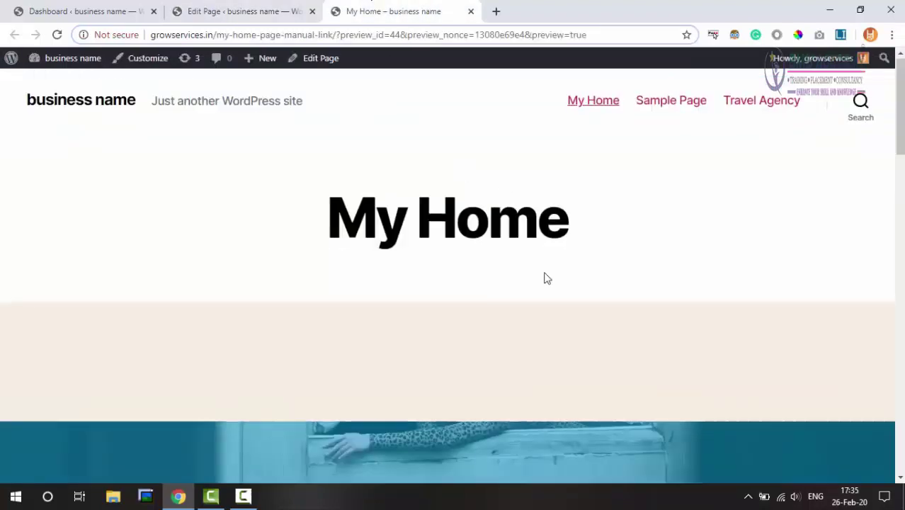
scroll(545, 278, "down", 4)
scroll(546, 276, "up", 1)
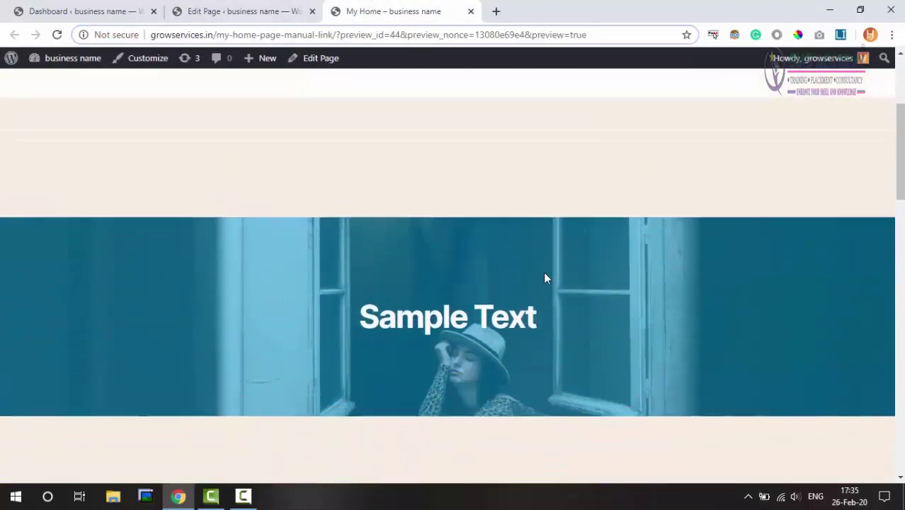
scroll(546, 277, "down", 2)
left_click(228, 10)
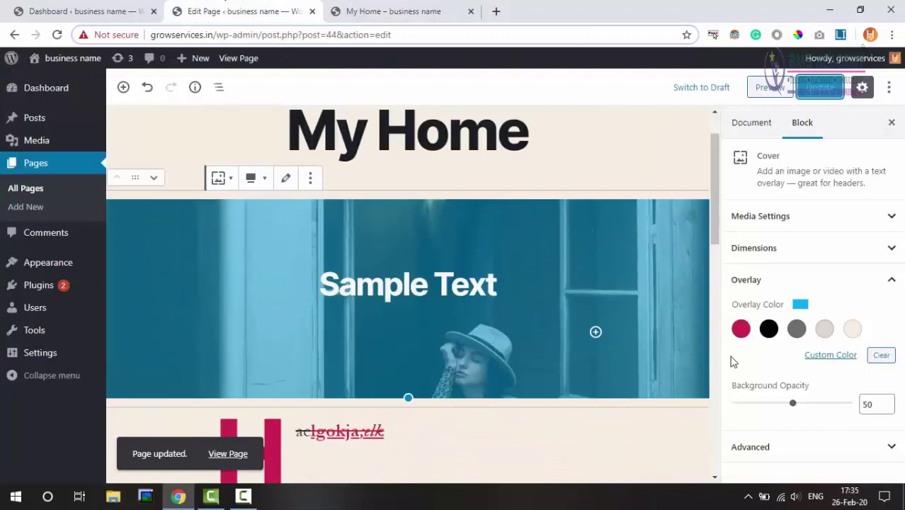
Set the overlay's Background Opacity to 40, then focus Advanced's Additional CSS Class(es) field
mouse_move(792, 409)
left_mouse_down()
mouse_move(752, 409)
mouse_move(839, 404)
mouse_move(762, 408)
mouse_move(786, 404)
left_mouse_up()
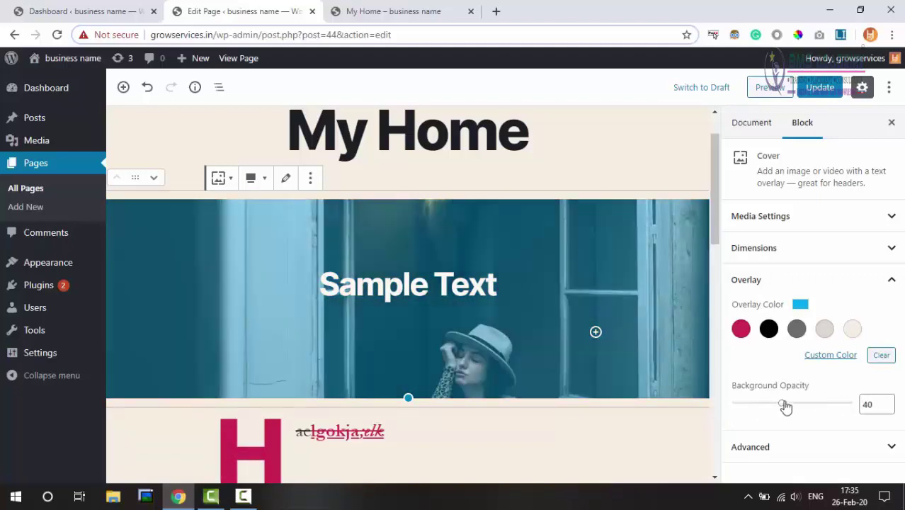
left_click(892, 281)
left_click(892, 316)
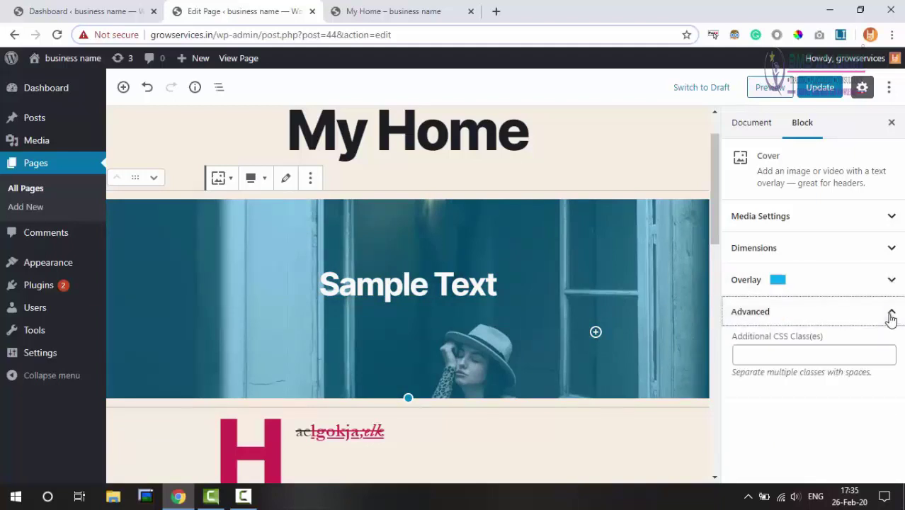
left_click(776, 356)
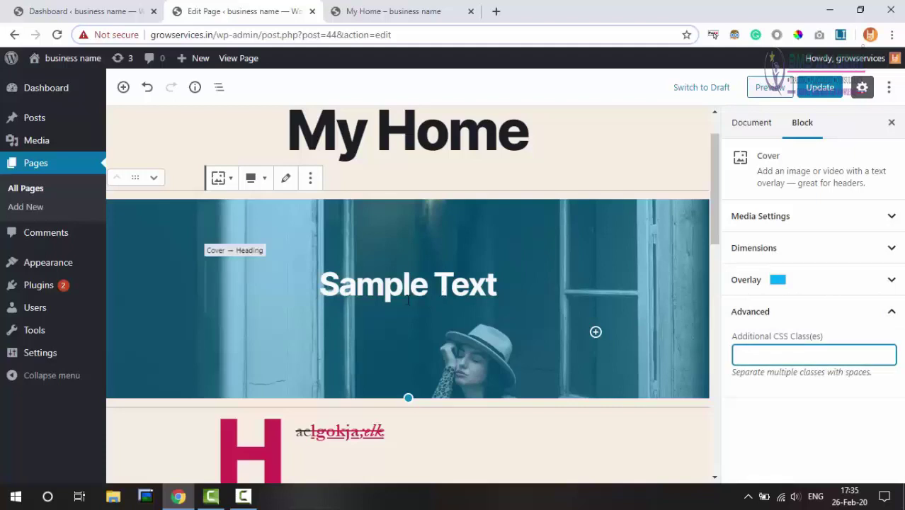
Left-align the Sample Text cover so it sits beside the large 'H' paragraph
mouse_move(279, 257)
left_click(378, 215)
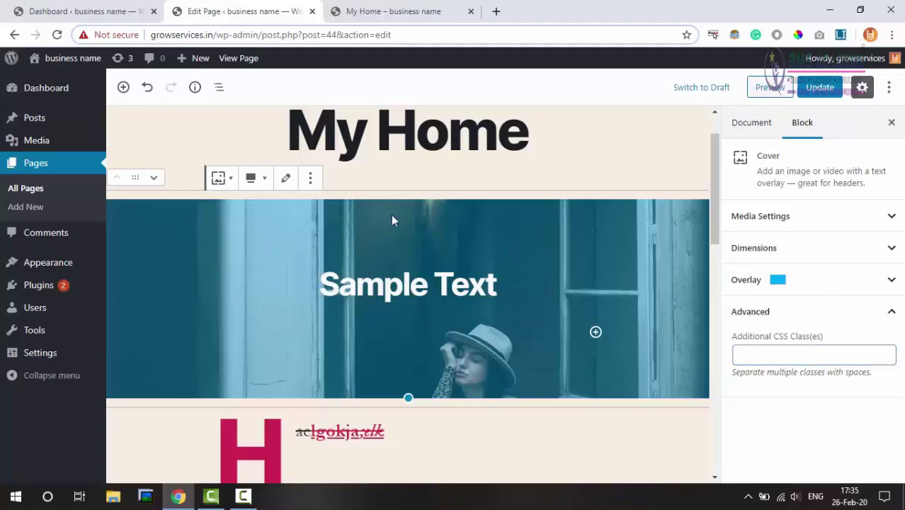
left_click(253, 177)
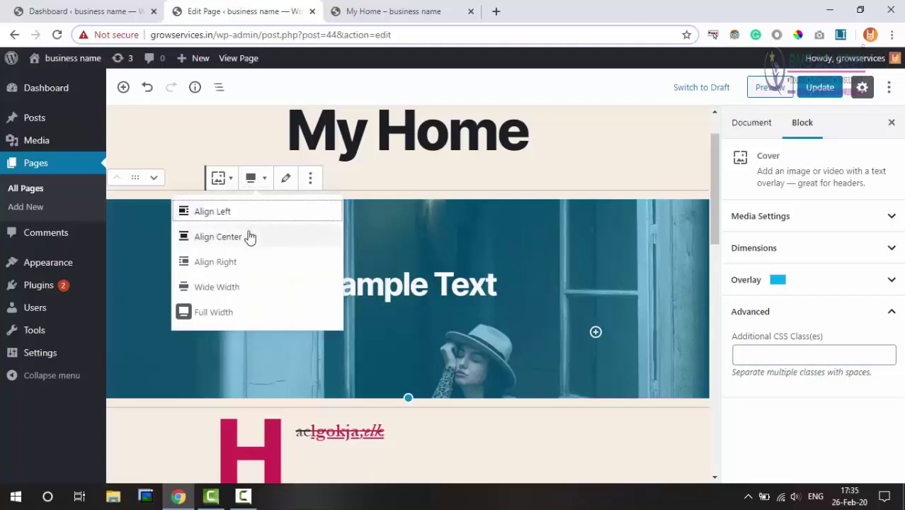
left_click(251, 263)
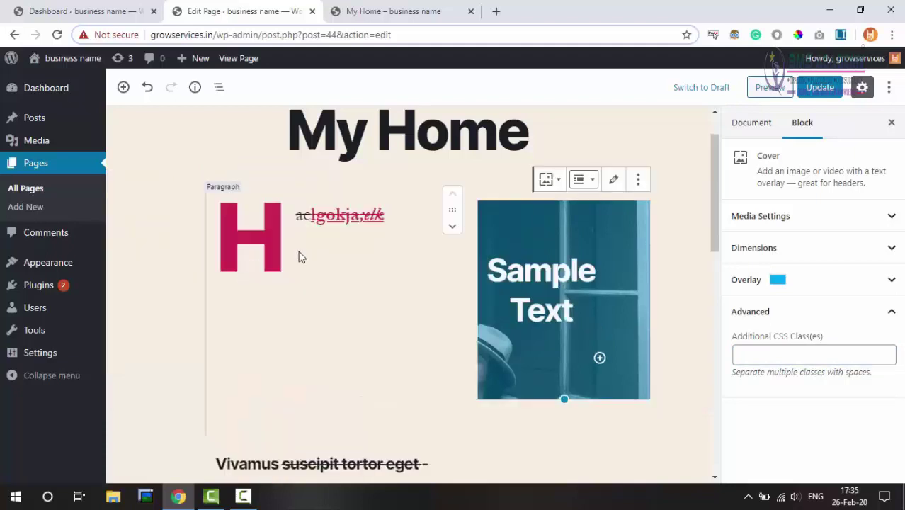
left_click(584, 180)
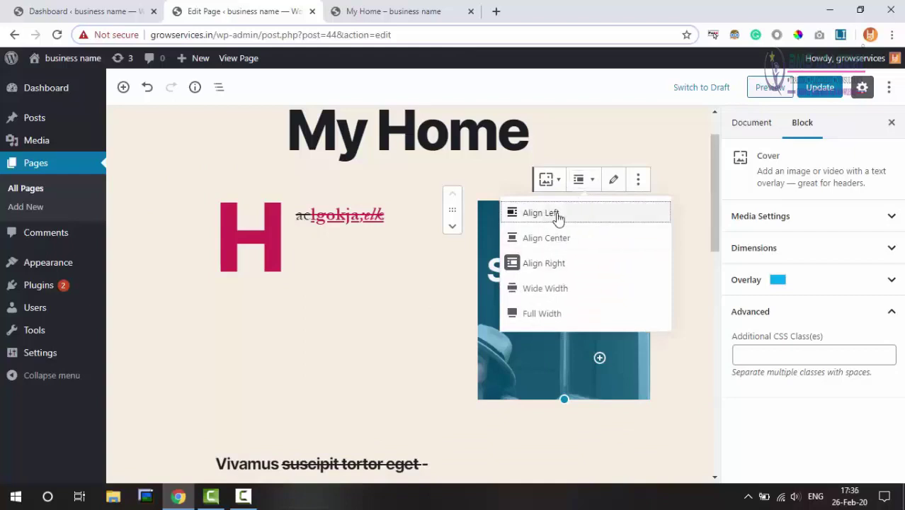
left_click(557, 219)
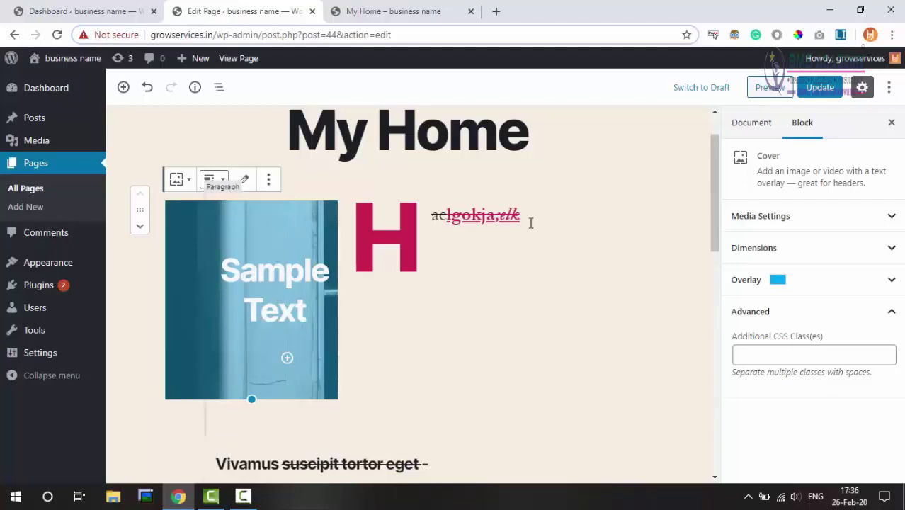
Update the page and scroll the My Home preview to confirm the blue cover sits left of the text, then return to editing
left_click(820, 88)
left_click(396, 11)
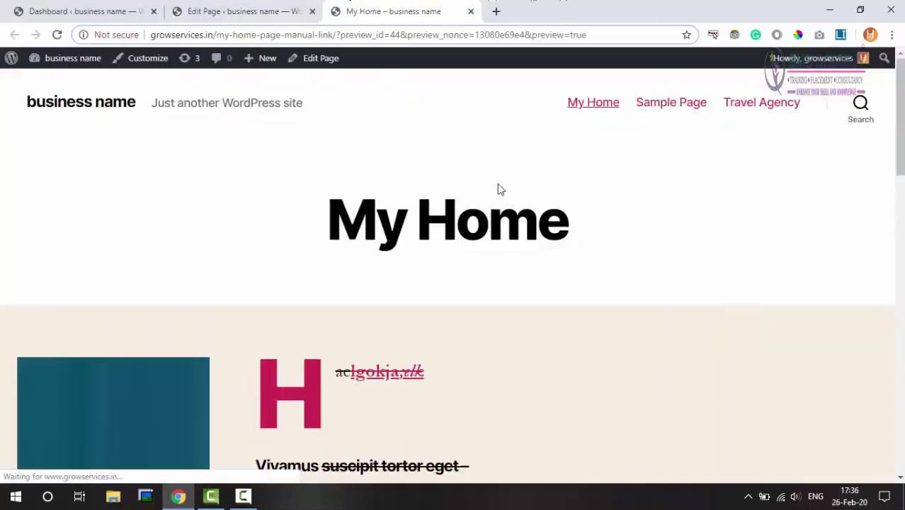
scroll(577, 265, "down", 1)
scroll(577, 265, "down", 3)
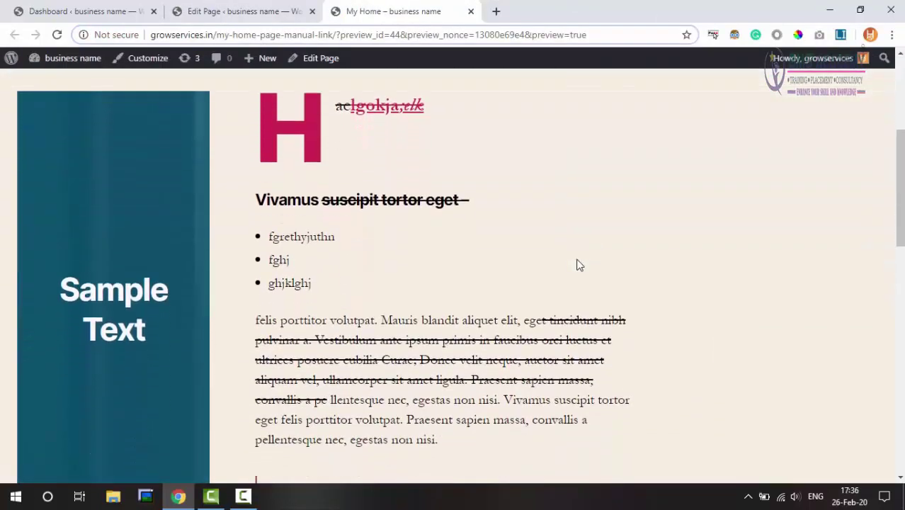
scroll(577, 264, "up", 1)
scroll(577, 265, "down", 2)
scroll(578, 265, "down", 2)
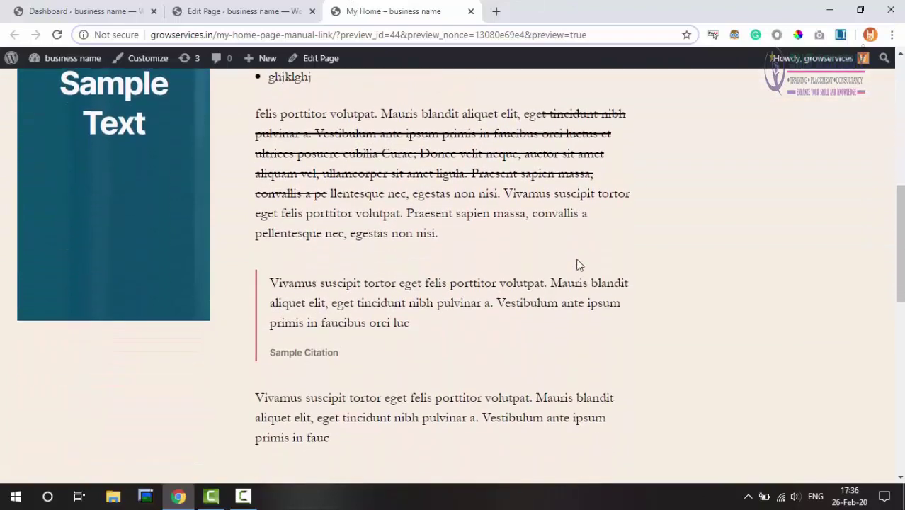
scroll(578, 265, "down", 1)
scroll(578, 265, "down", 3)
scroll(578, 265, "up", 2)
scroll(578, 265, "up", 3)
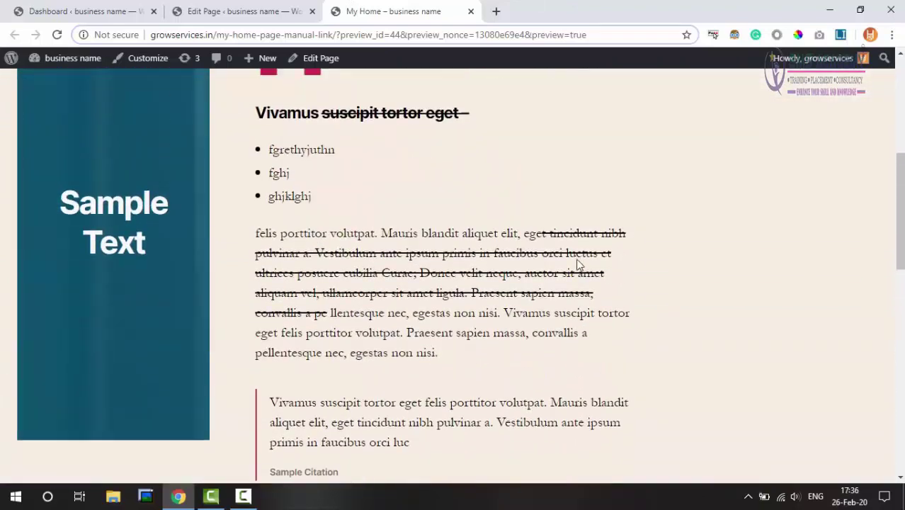
scroll(578, 265, "up", 3)
scroll(577, 265, "down", 1)
scroll(577, 265, "down", 1)
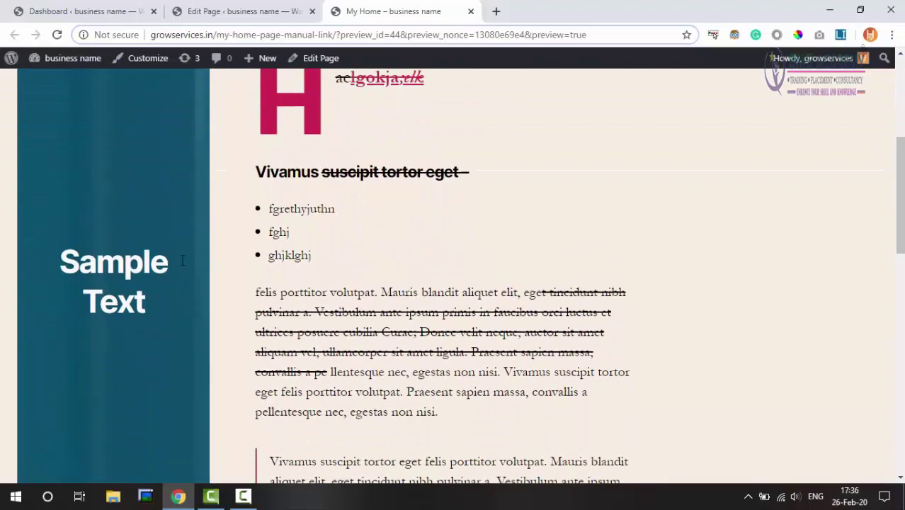
scroll(182, 260, "down", 1)
scroll(405, 216, "up", 3)
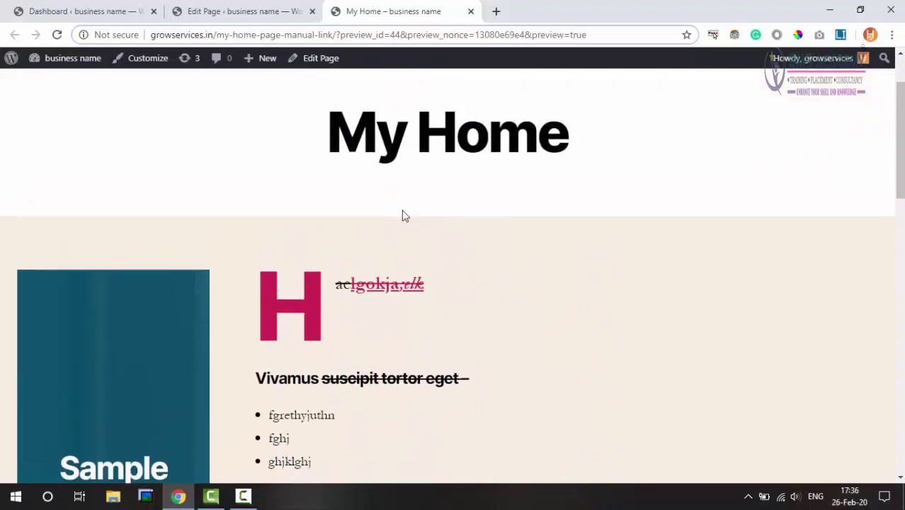
scroll(536, 236, "down", 1)
scroll(536, 237, "down", 4)
scroll(535, 236, "up", 3)
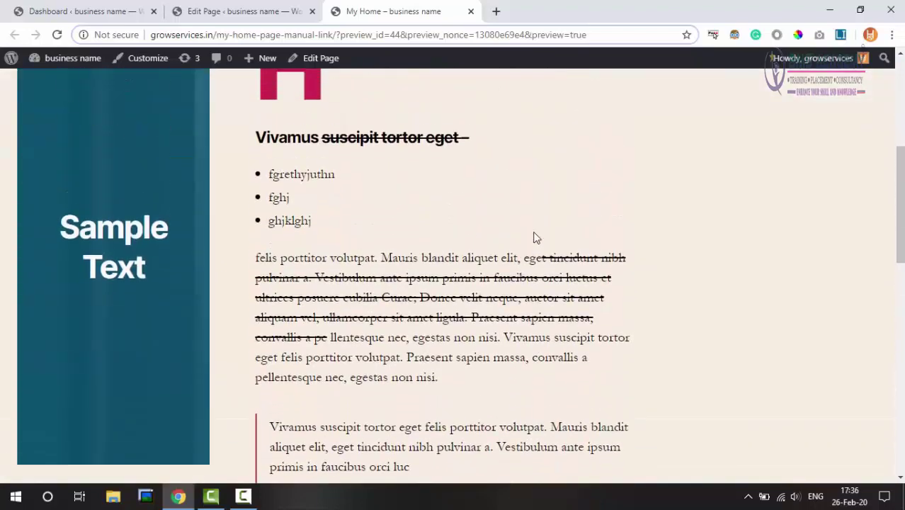
scroll(535, 237, "up", 1)
left_click(204, 10)
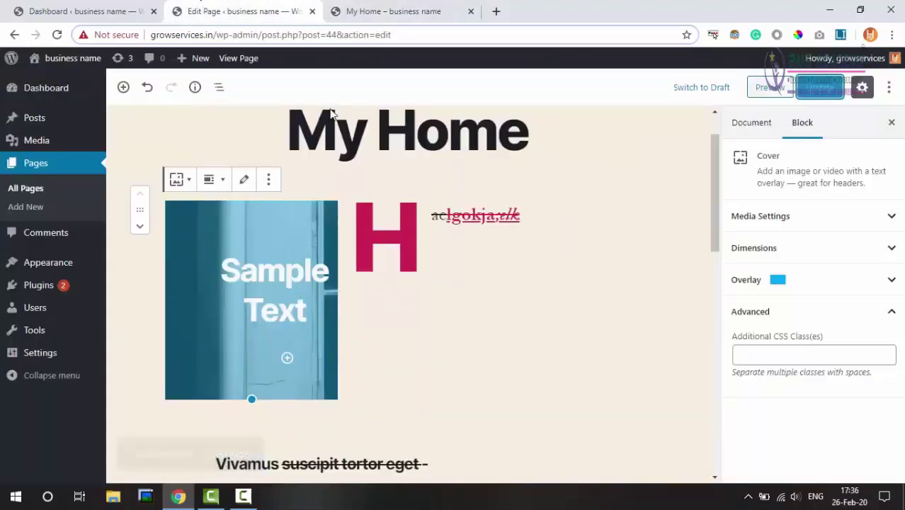
Insert an empty Gallery block below the fgrethyjuthn/fghj list by searching 'gall'
scroll(536, 257, "down", 2)
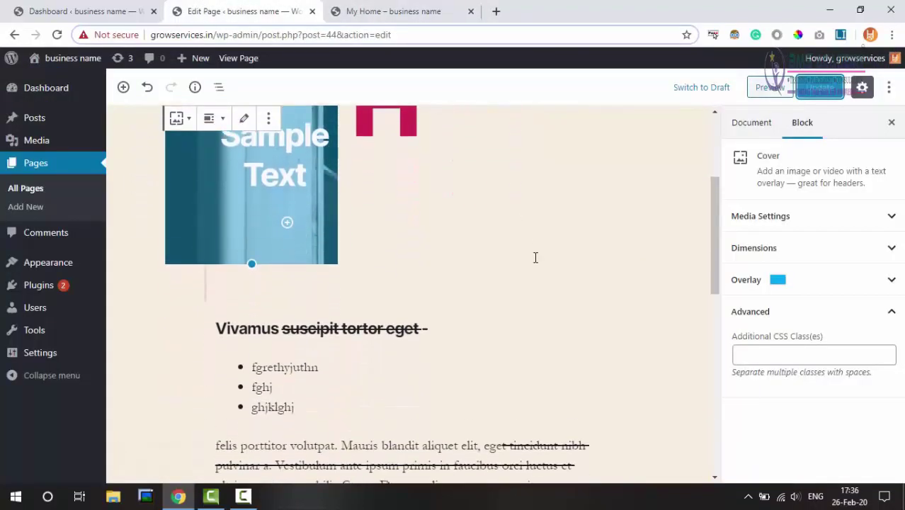
scroll(536, 257, "down", 1)
scroll(535, 257, "down", 1)
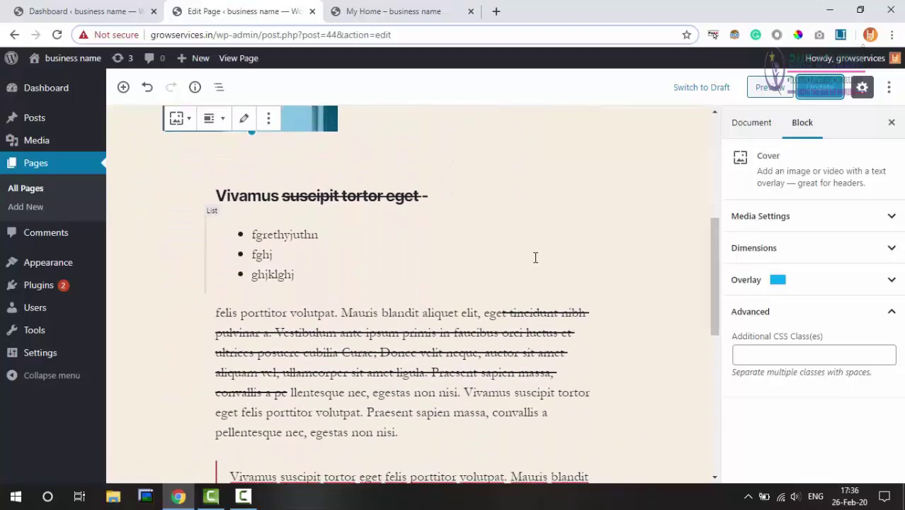
left_click(408, 293)
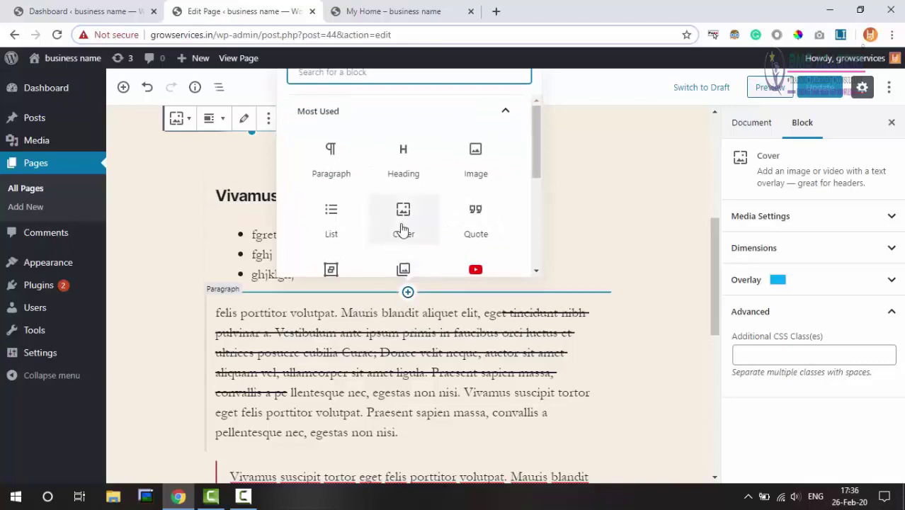
type("gall")
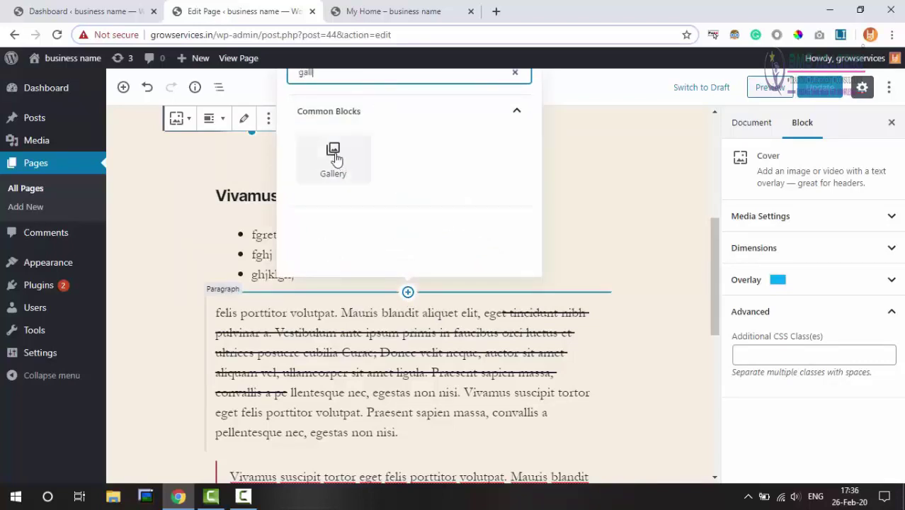
left_click(333, 159)
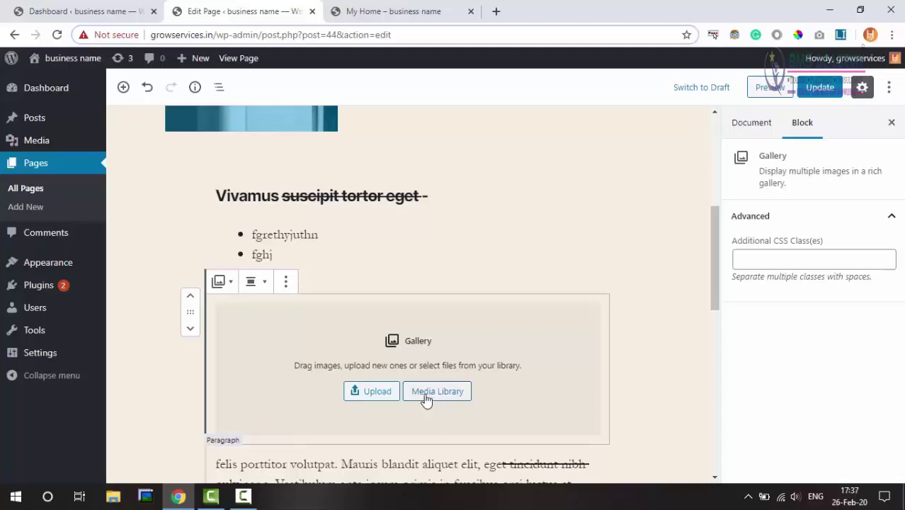
Build the gallery from five Media Library photos: two suitcase travellers, hiker, globe-in-hand, mountain landscape
left_click(374, 398)
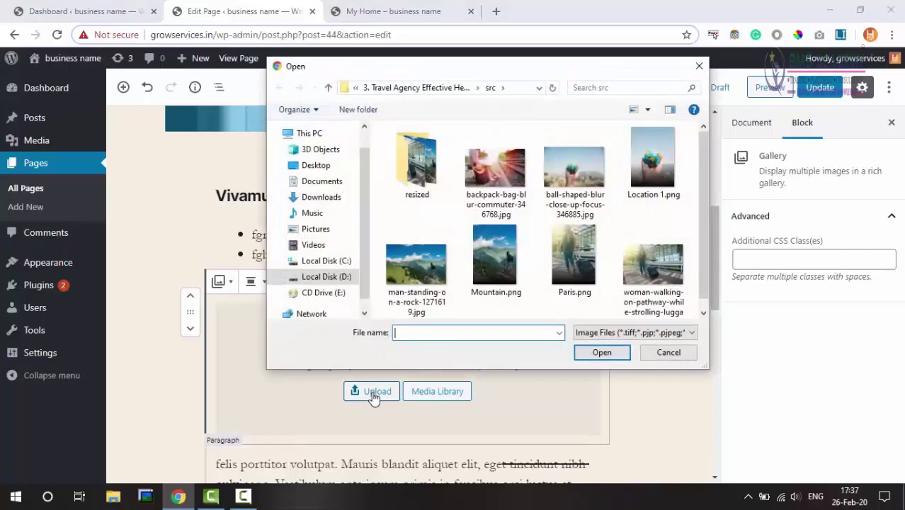
left_click(667, 352)
left_click(433, 397)
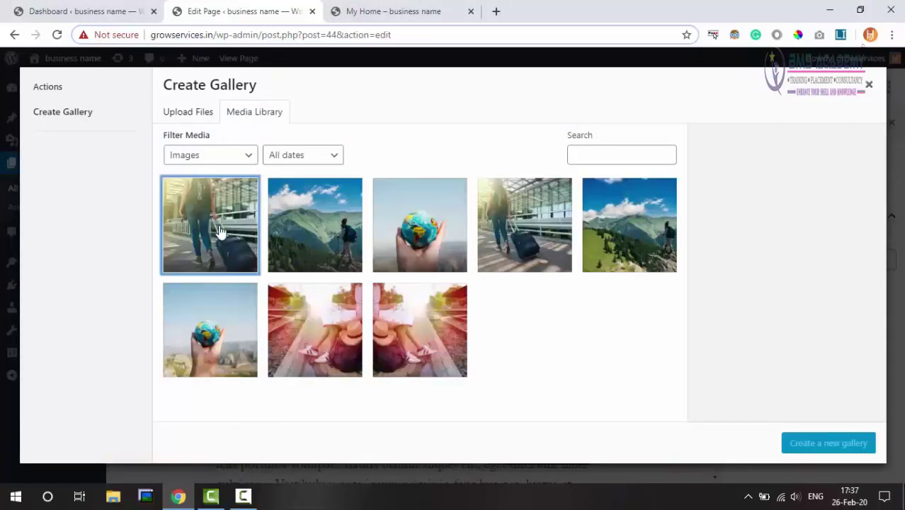
left_click(219, 233)
left_click(310, 234)
left_click(409, 236)
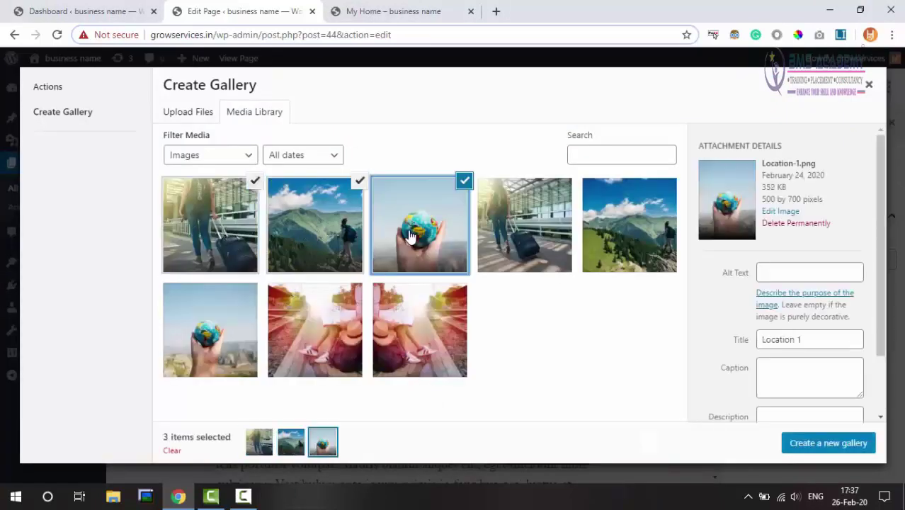
left_click(499, 238)
left_click(605, 236)
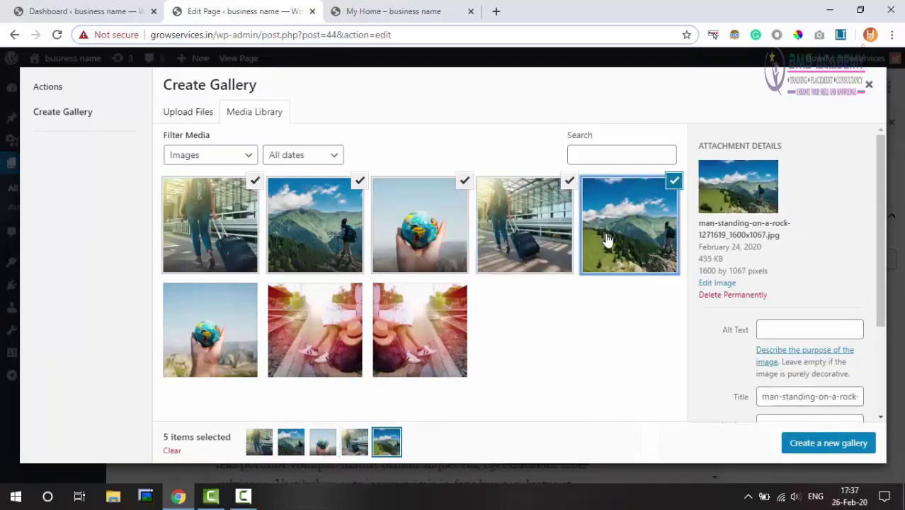
left_click(837, 445)
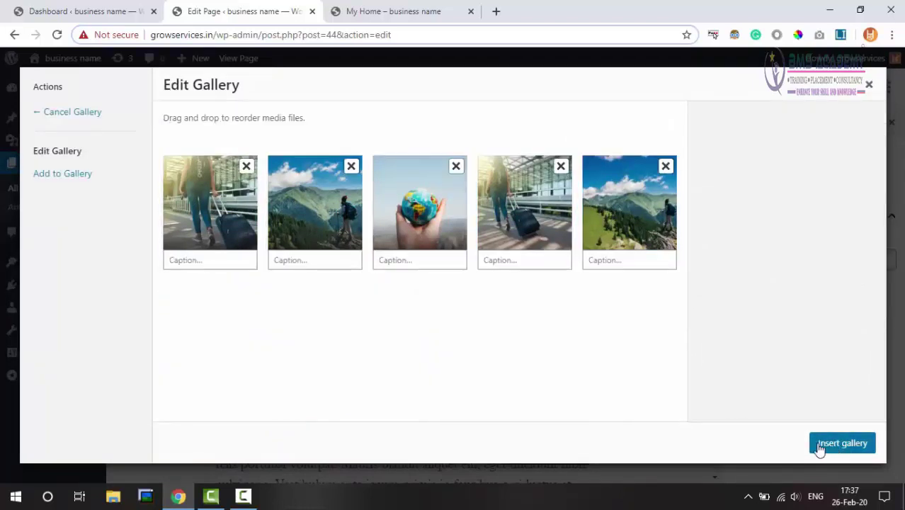
left_click(847, 451)
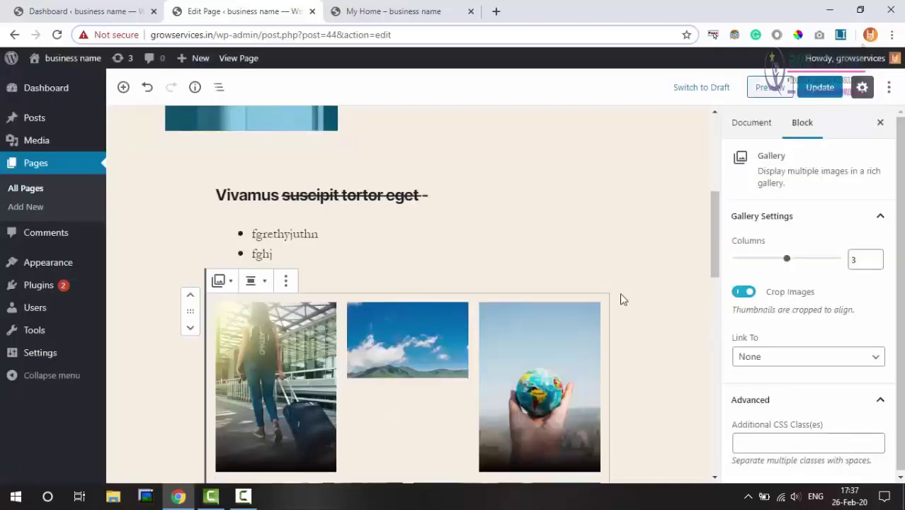
Set the gallery to 4 columns with Crop Images left on
scroll(621, 298, "down", 2)
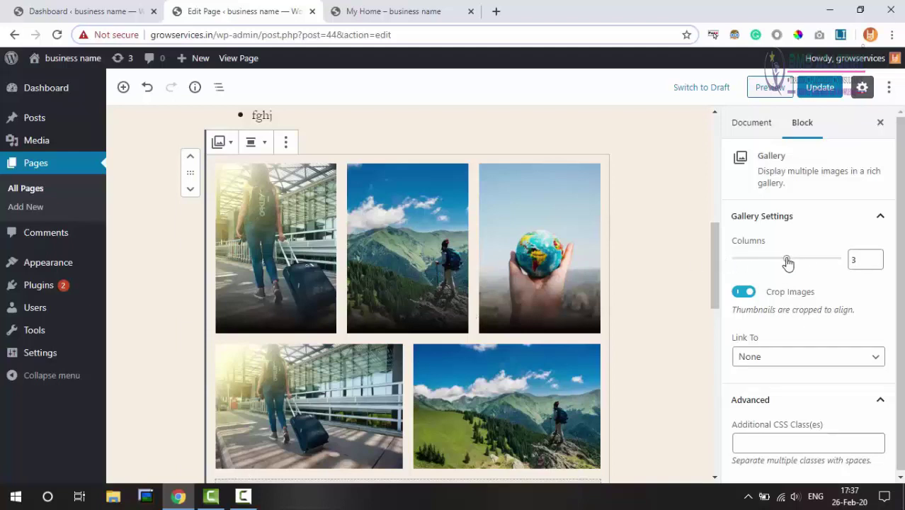
mouse_move(788, 264)
left_mouse_down()
mouse_move(743, 263)
mouse_move(805, 263)
left_mouse_up()
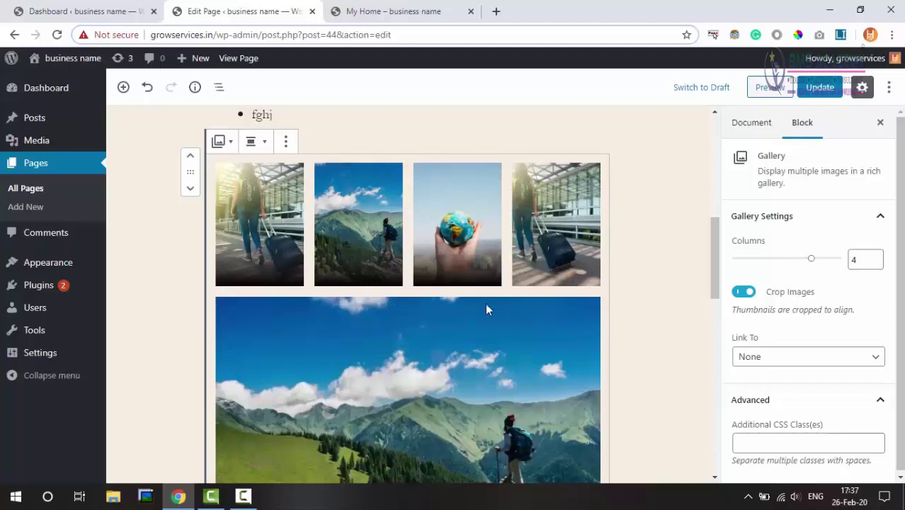
scroll(485, 304, "down", 2)
scroll(485, 305, "up", 1)
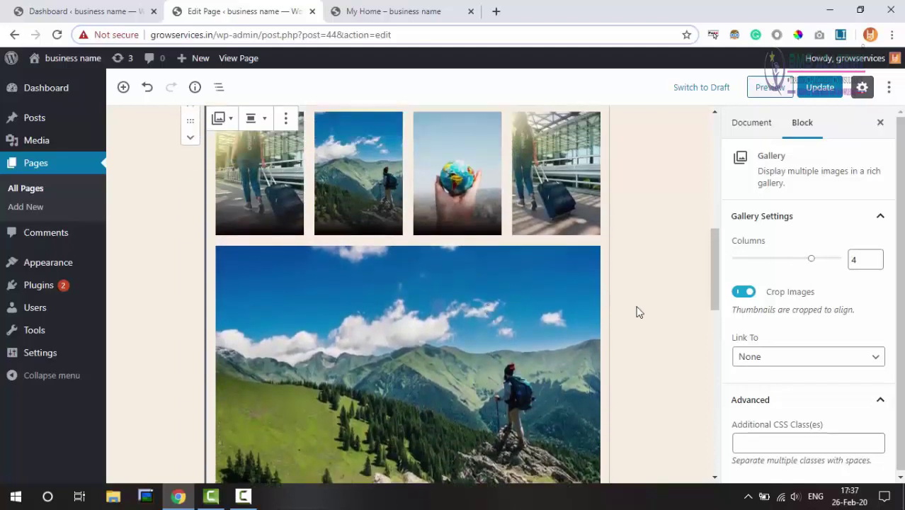
left_click(747, 294)
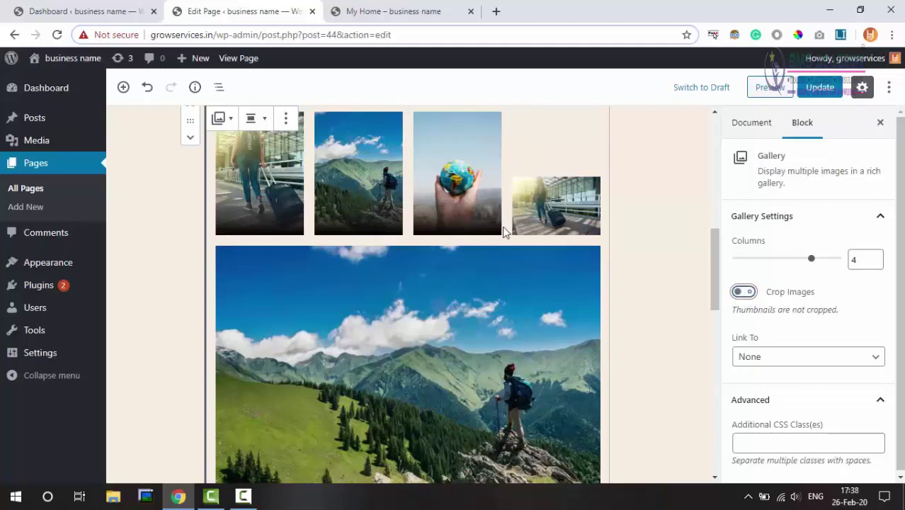
scroll(455, 213, "up", 2)
scroll(455, 211, "down", 1)
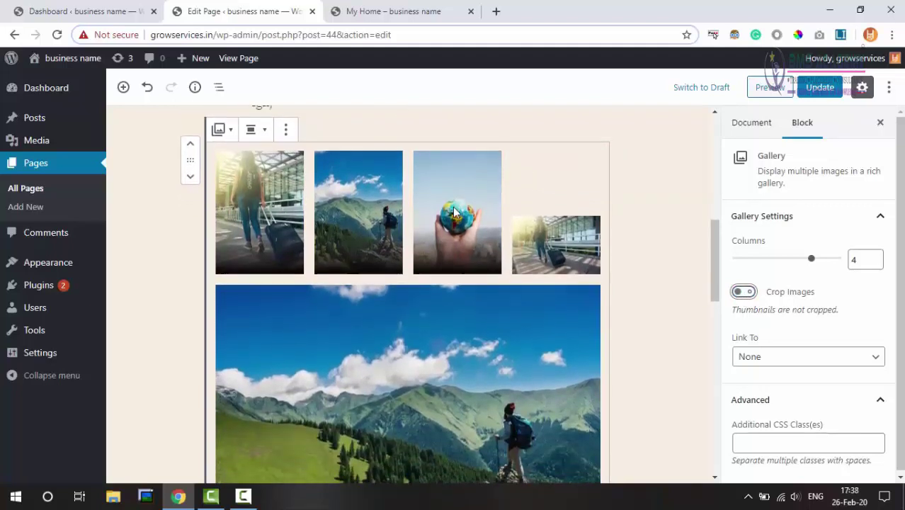
left_click(743, 295)
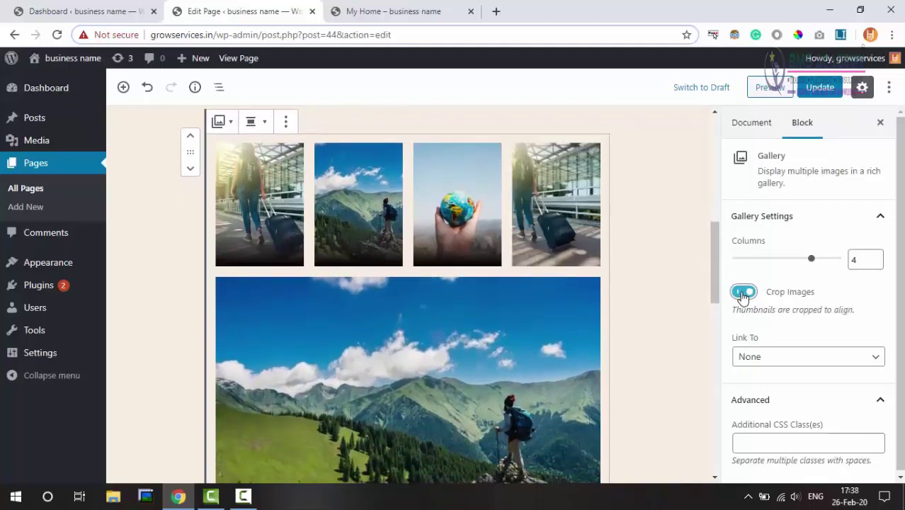
scroll(501, 295, "down", 5)
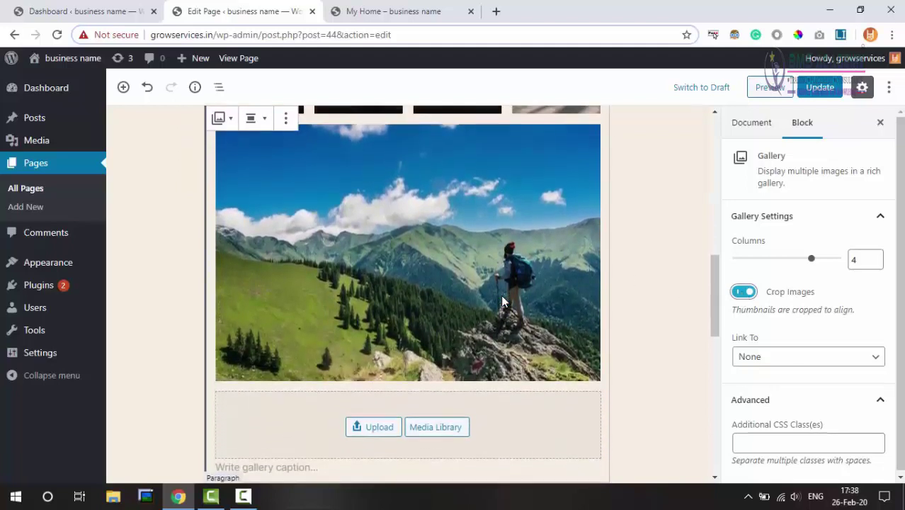
scroll(501, 301, "up", 3)
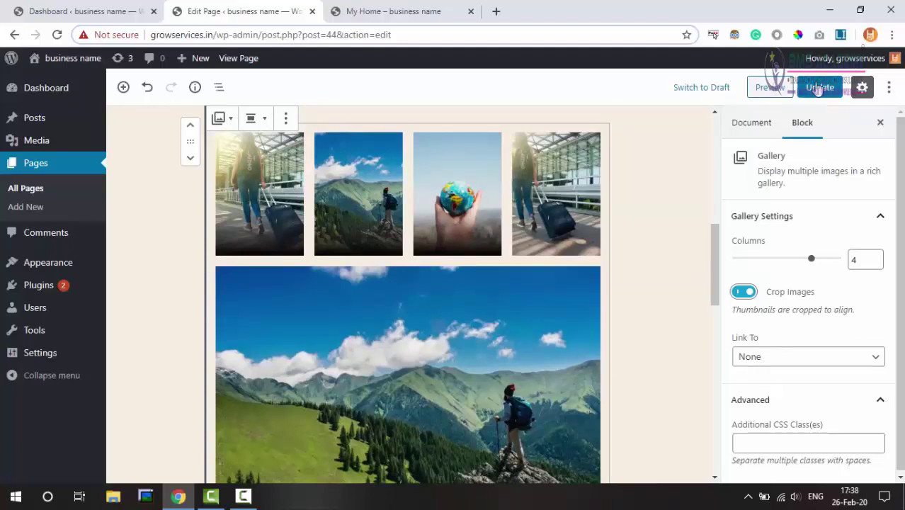
left_click(821, 92)
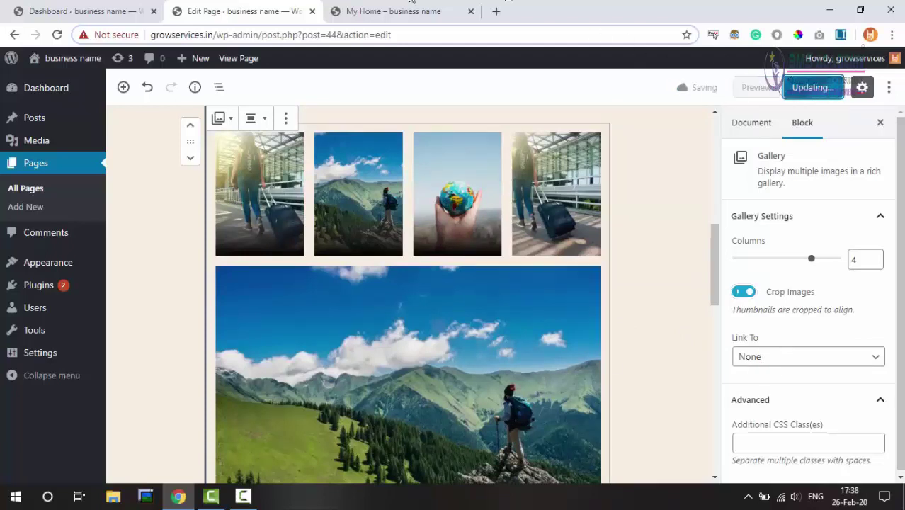
left_click(388, 11)
scroll(592, 277, "down", 5)
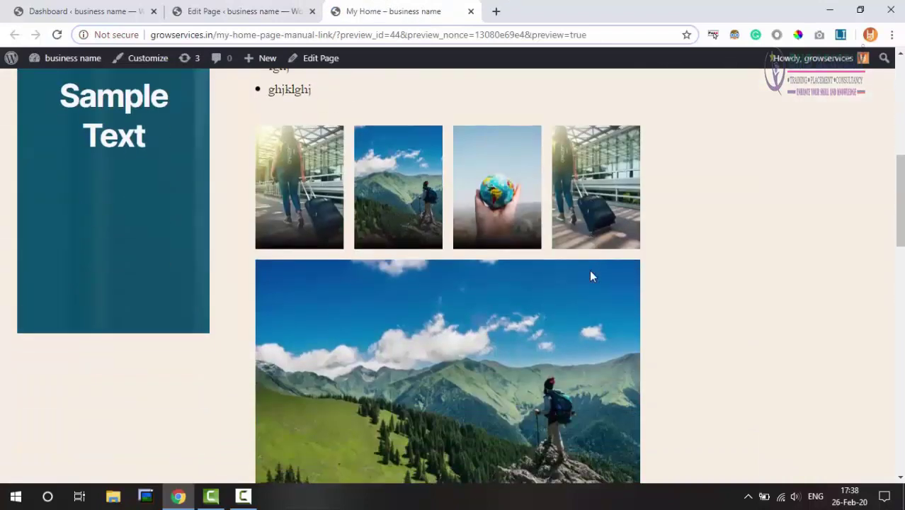
scroll(593, 276, "down", 1)
scroll(592, 276, "up", 2)
scroll(592, 276, "down", 2)
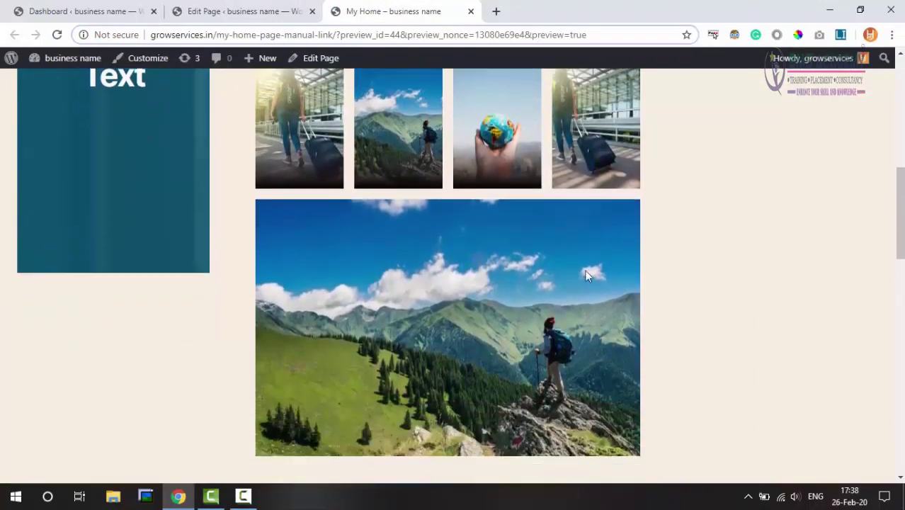
scroll(497, 235, "up", 2)
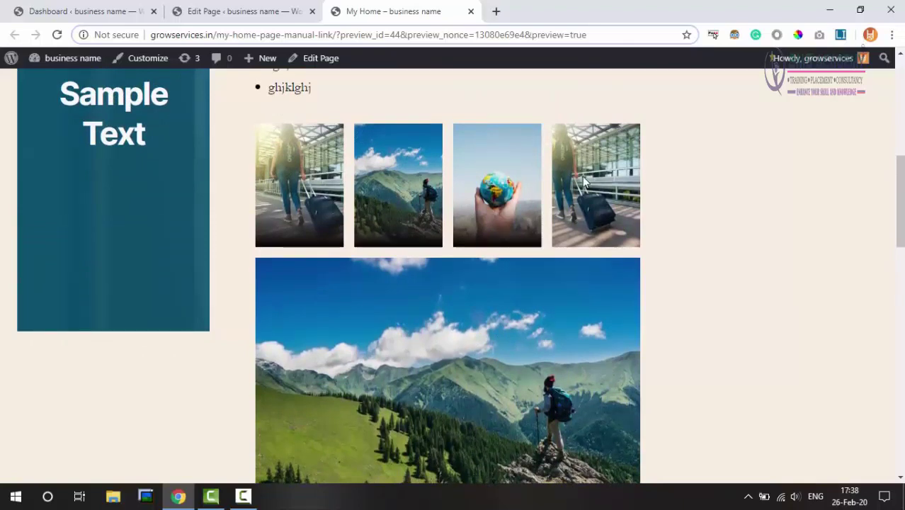
Set the gallery's Link To option to Media File and update the page
left_click(241, 10)
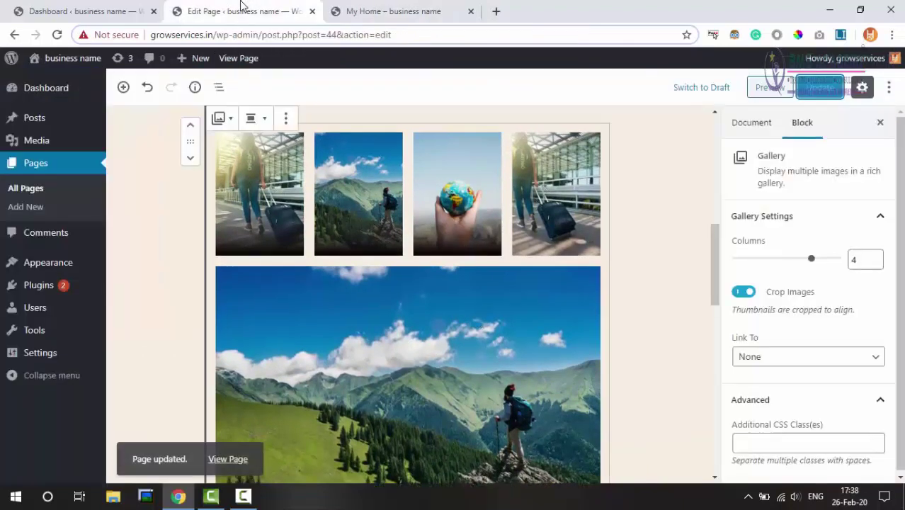
left_click(808, 358)
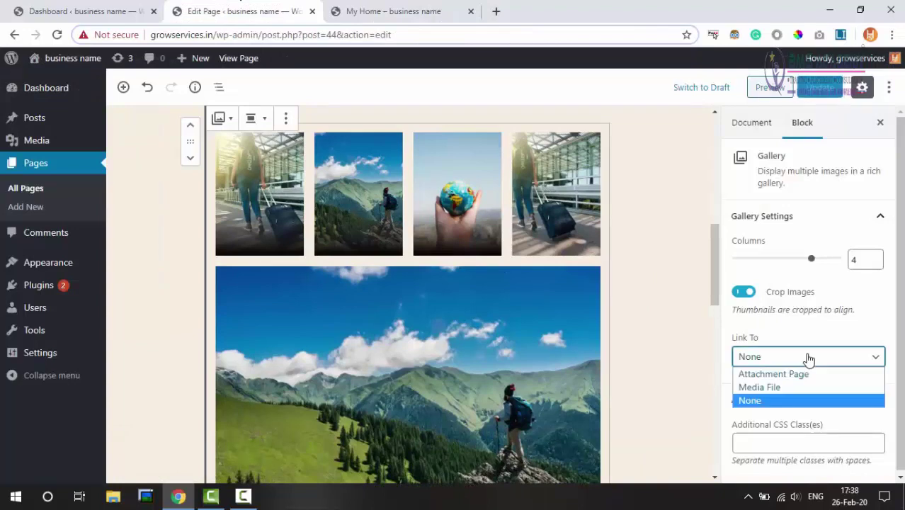
left_click(772, 374)
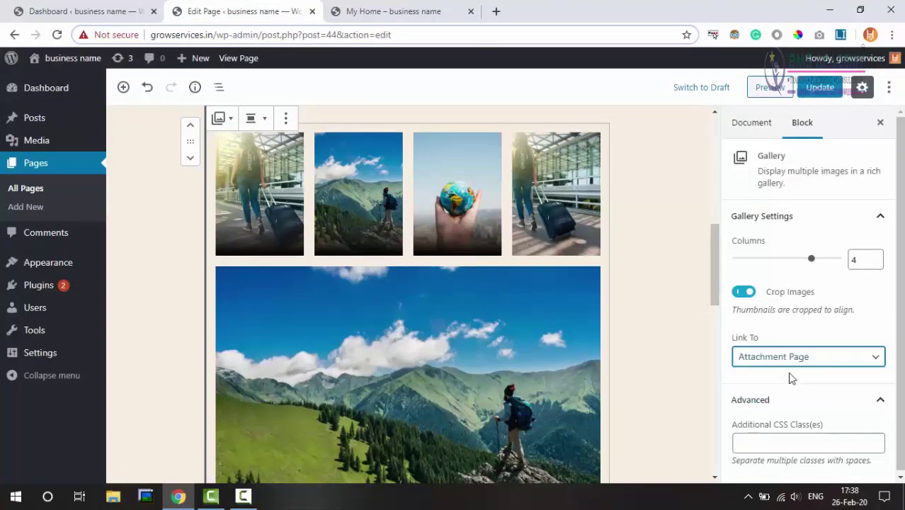
left_click(354, 306)
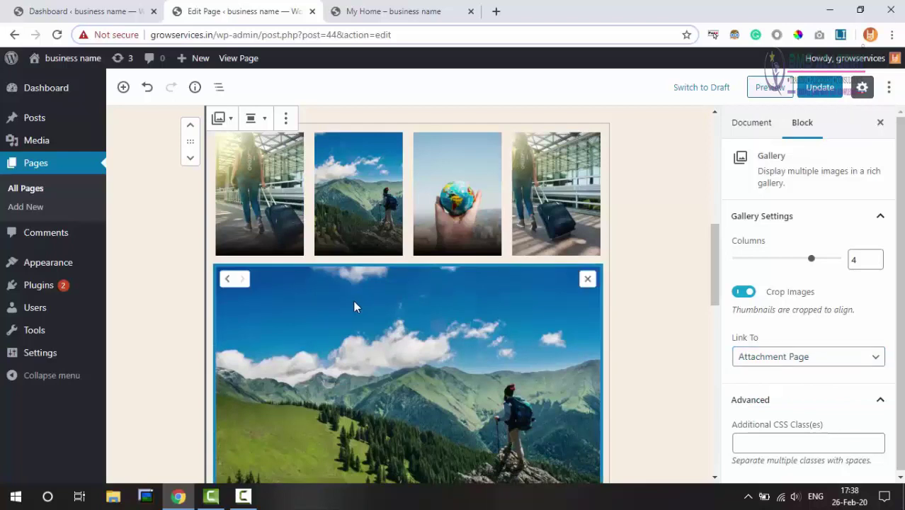
left_click(818, 357)
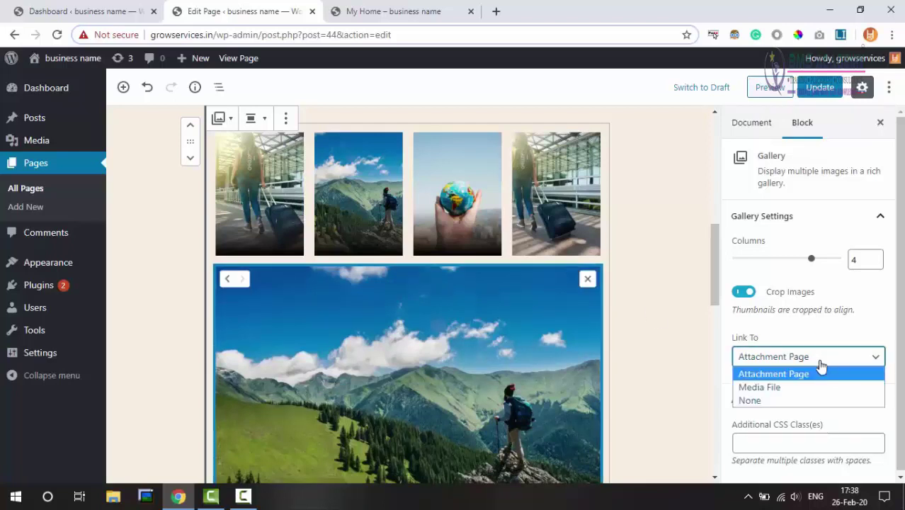
left_click(772, 389)
key("Down")
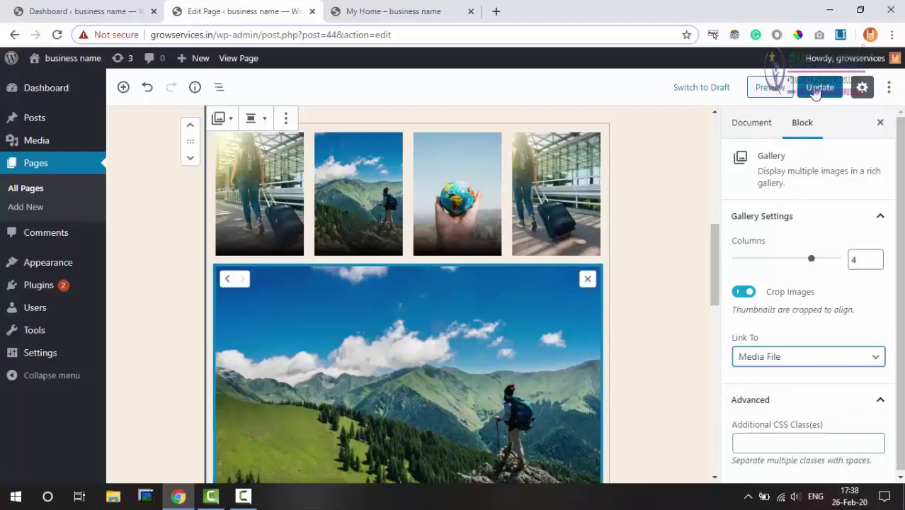
left_click(807, 87)
left_click(756, 87)
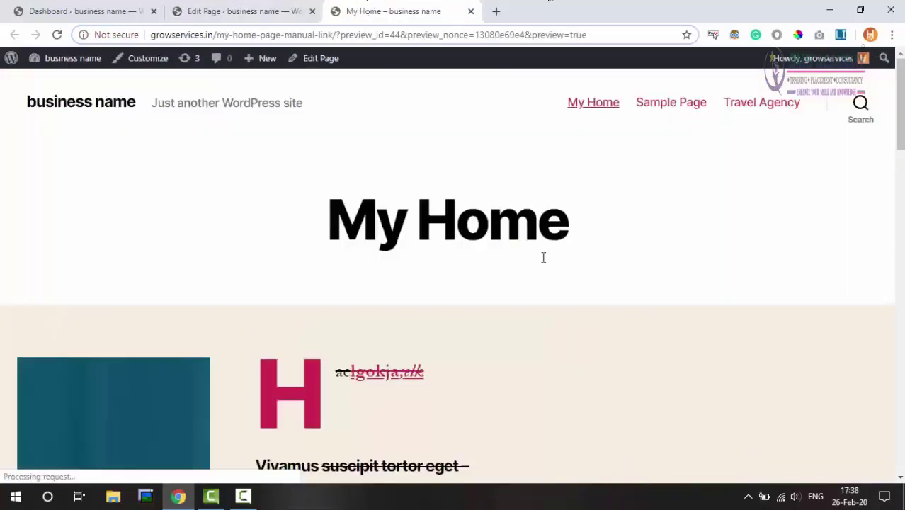
scroll(515, 220, "down", 3)
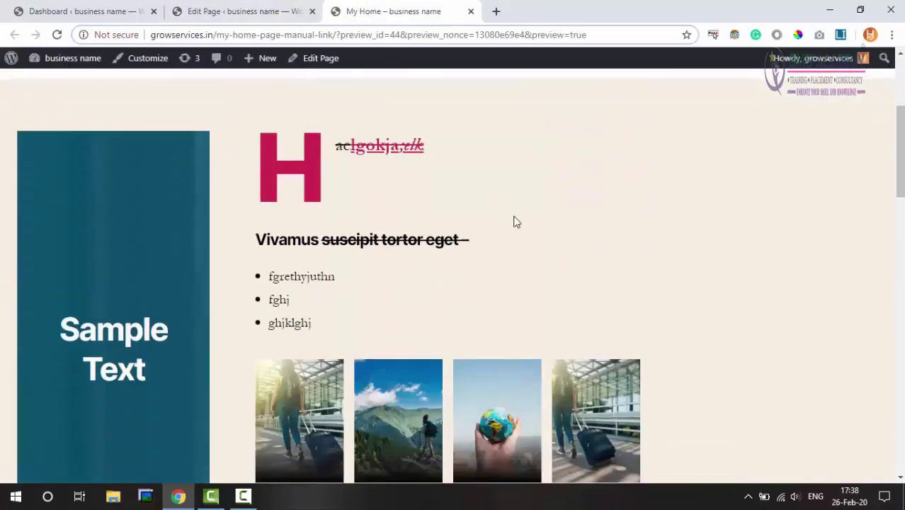
scroll(514, 221, "down", 3)
left_click(460, 328)
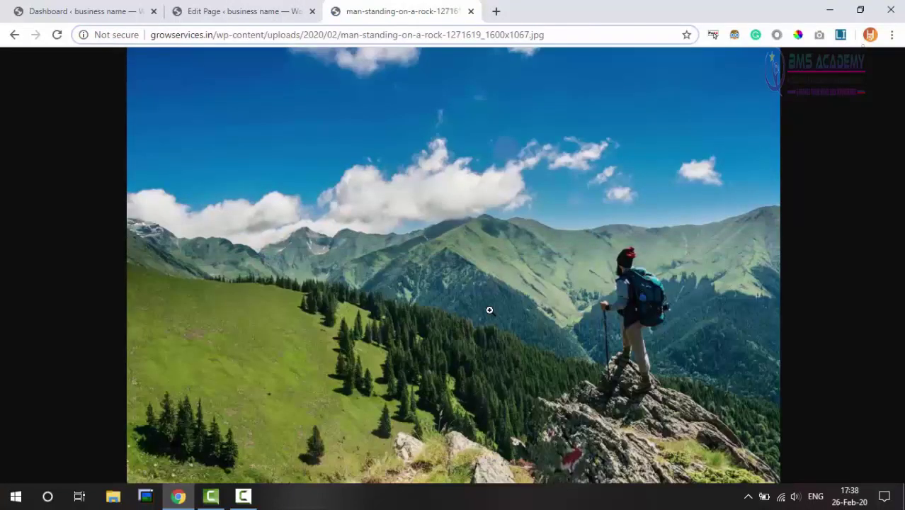
left_click(14, 34)
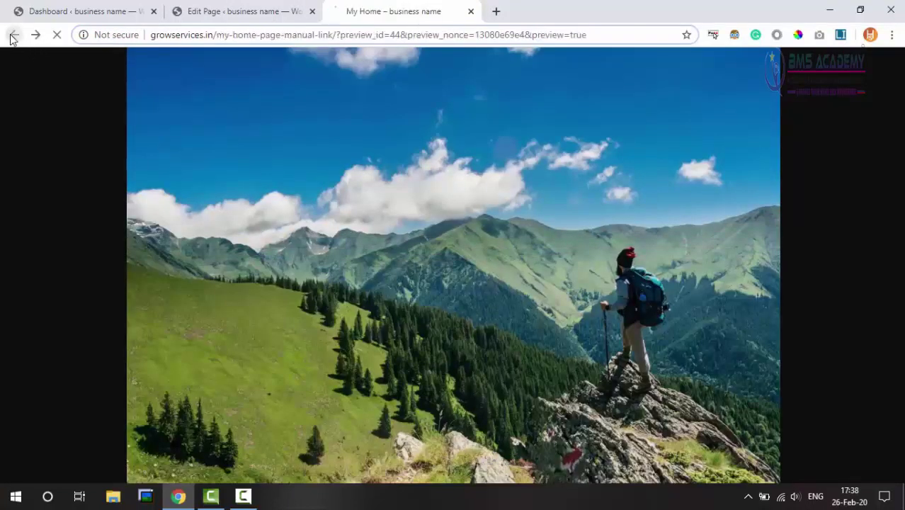
left_click(234, 11)
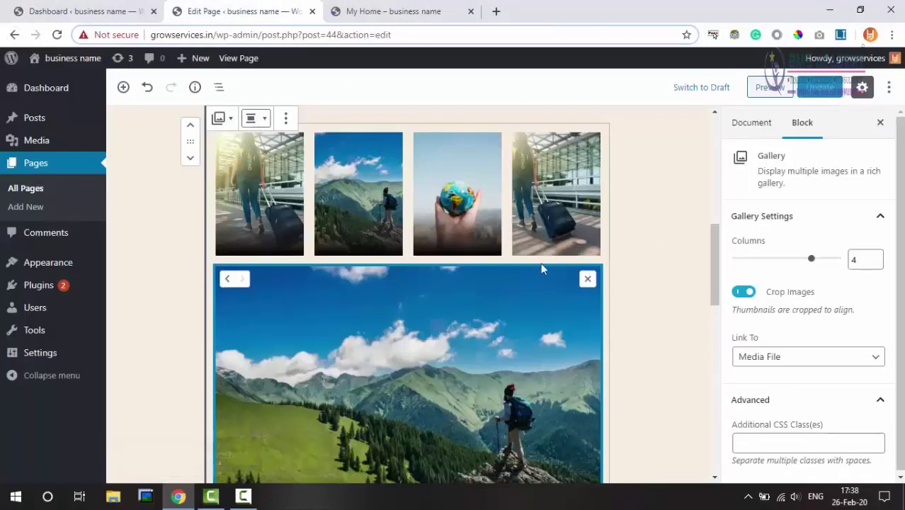
Give the gallery Full Width alignment, update the page, and open the My Home preview
left_click(255, 118)
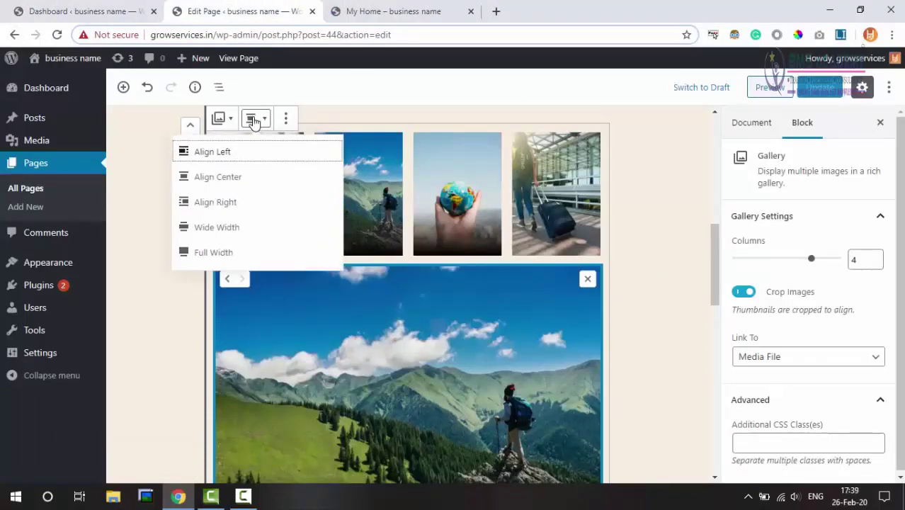
left_click(255, 177)
left_click(253, 118)
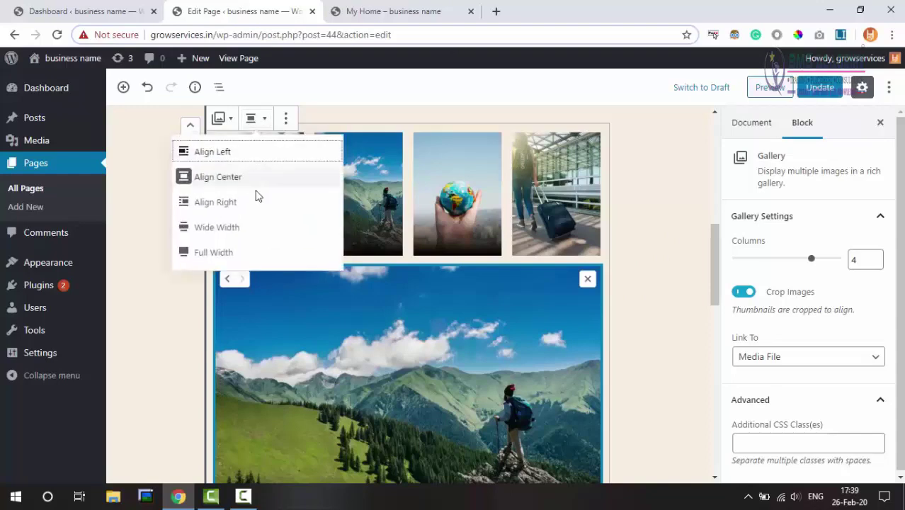
left_click(260, 225)
left_click(253, 119)
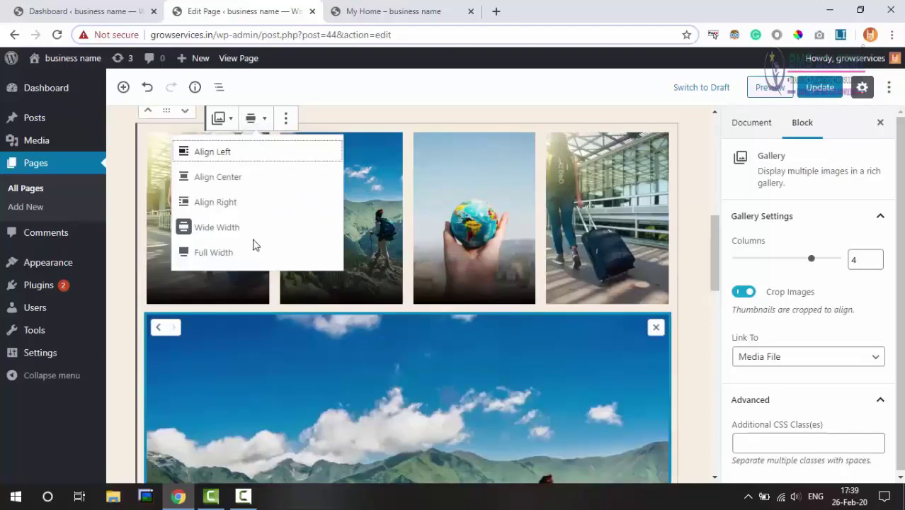
left_click(216, 254)
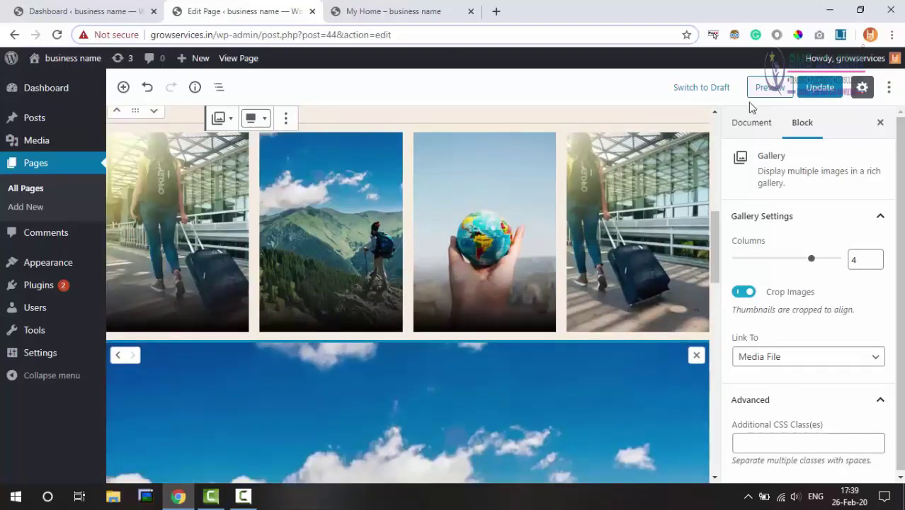
left_click(814, 91)
left_click(425, 10)
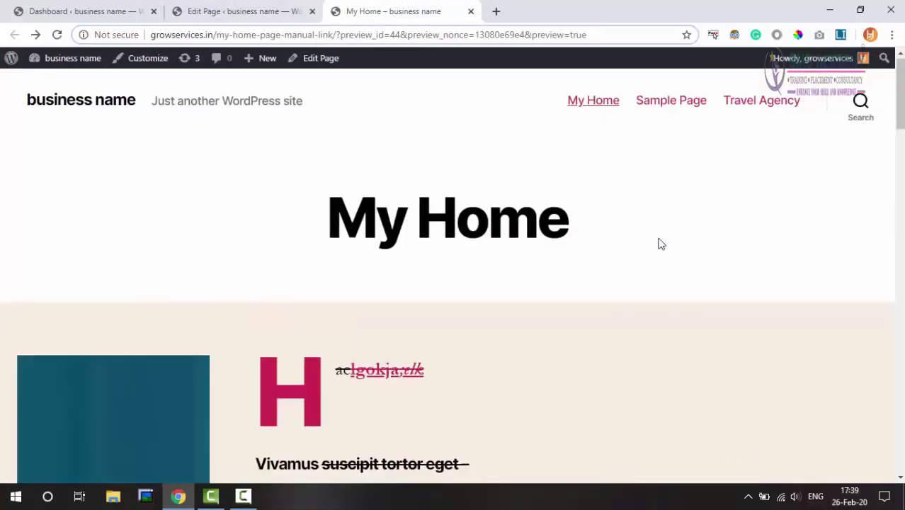
Scroll the My Home preview to see the gallery spanning edge to edge, then return to the editor
scroll(659, 243, "down", 1)
scroll(658, 243, "down", 1)
scroll(659, 243, "down", 2)
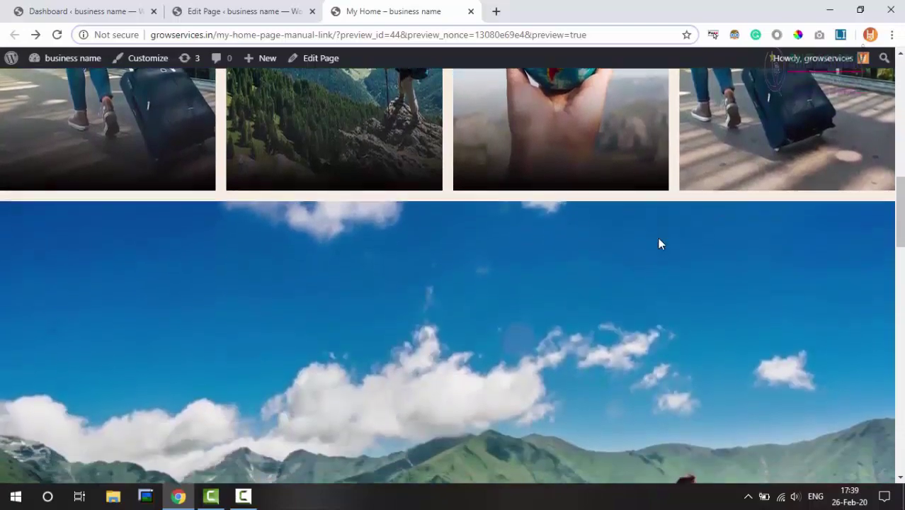
scroll(658, 243, "down", 2)
scroll(658, 244, "down", 5)
scroll(657, 243, "up", 6)
scroll(638, 239, "up", 3)
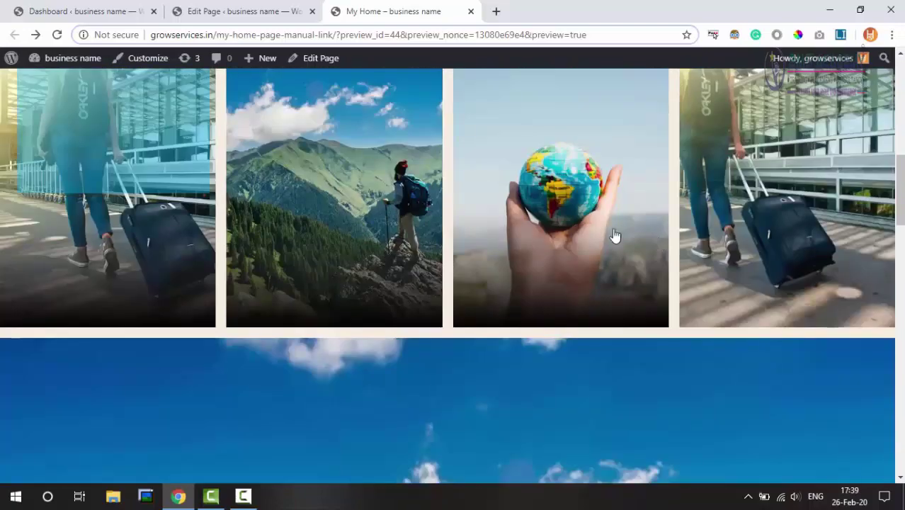
left_click(265, 9)
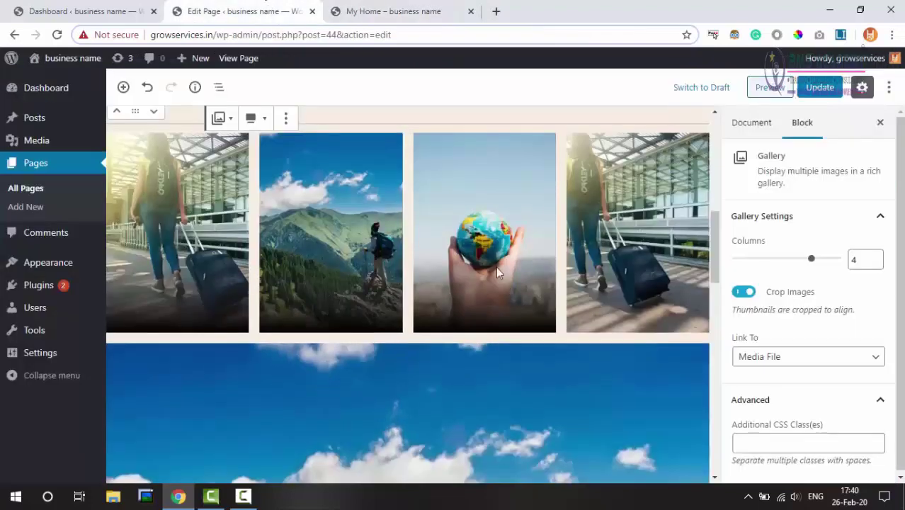
Insert a Media & Text block above the text paragraph
scroll(498, 273, "down", 5)
scroll(498, 272, "down", 1)
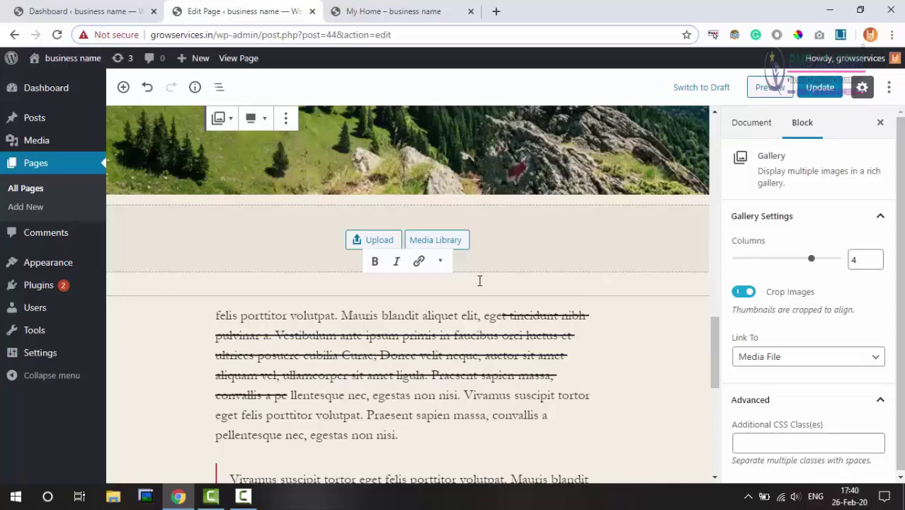
scroll(479, 281, "down", 2)
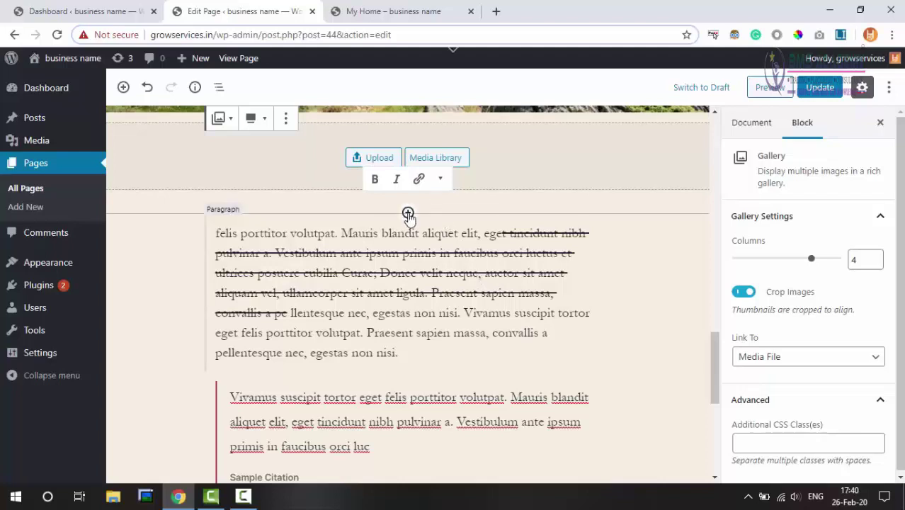
left_click(408, 214)
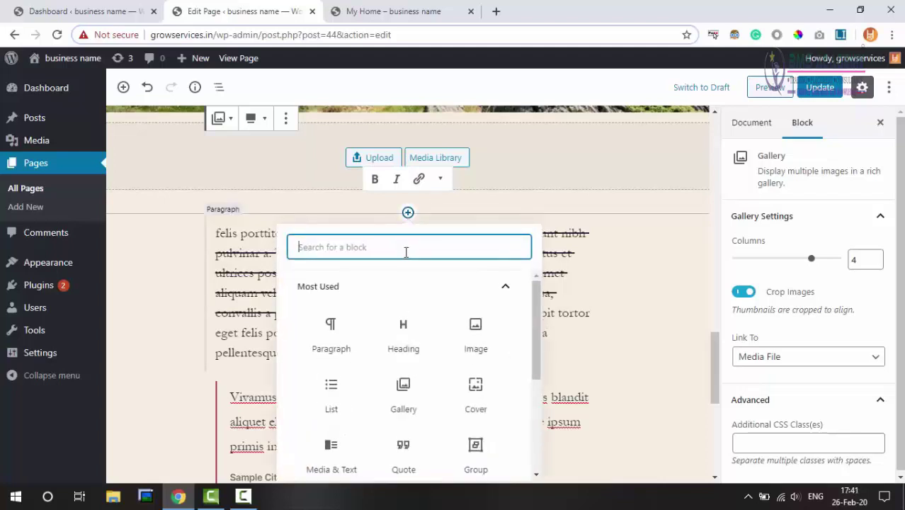
left_click(332, 446)
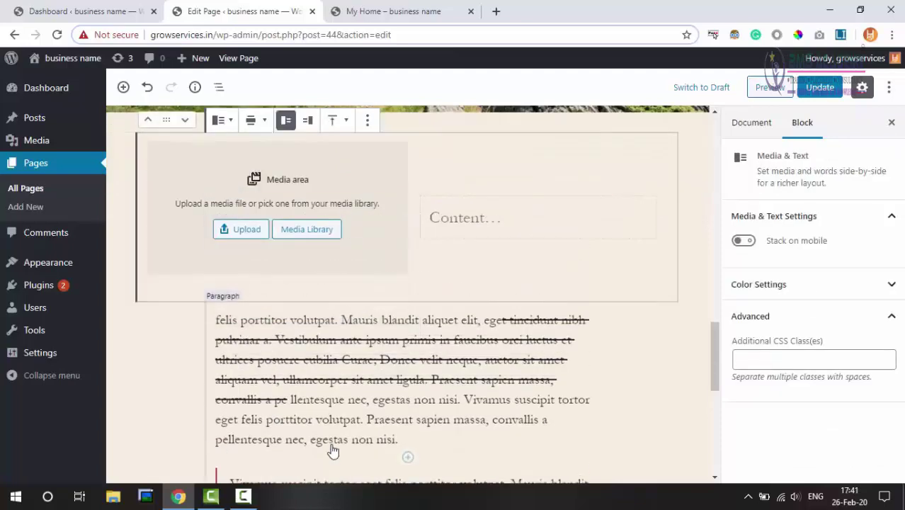
Place the woman-with-suitcase photo from the Media Library in the Media & Text block
left_click(303, 233)
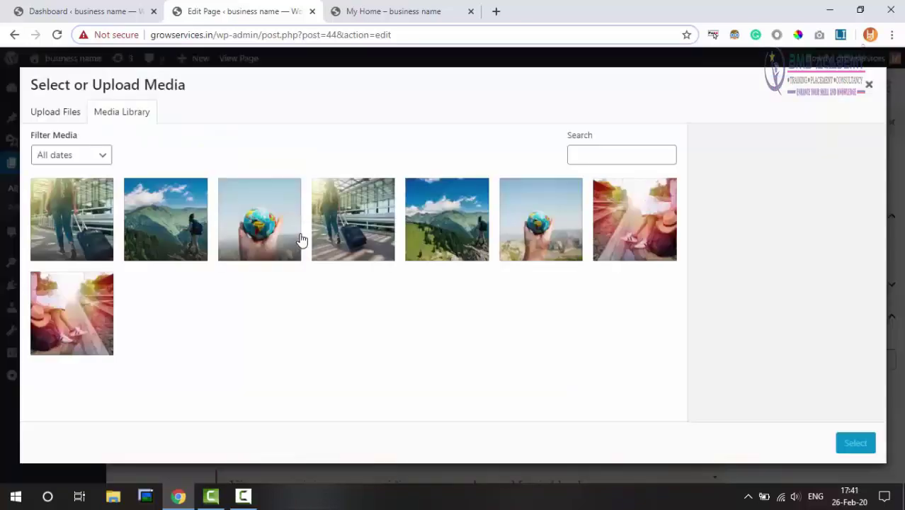
left_click(188, 226)
left_click(239, 231)
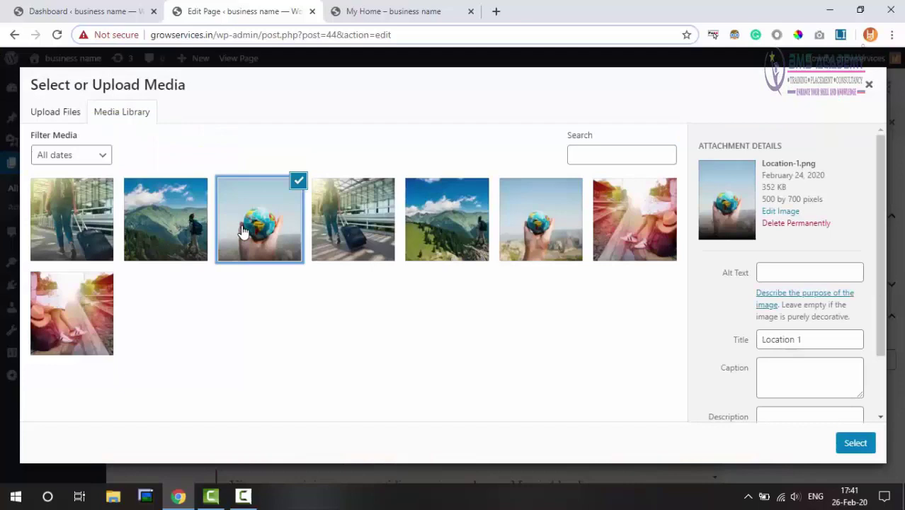
left_click(338, 241)
left_click(855, 442)
Type four lines beside the image: 'paragraph', 'heading', 'or subheading', 'with description'
left_click(505, 237)
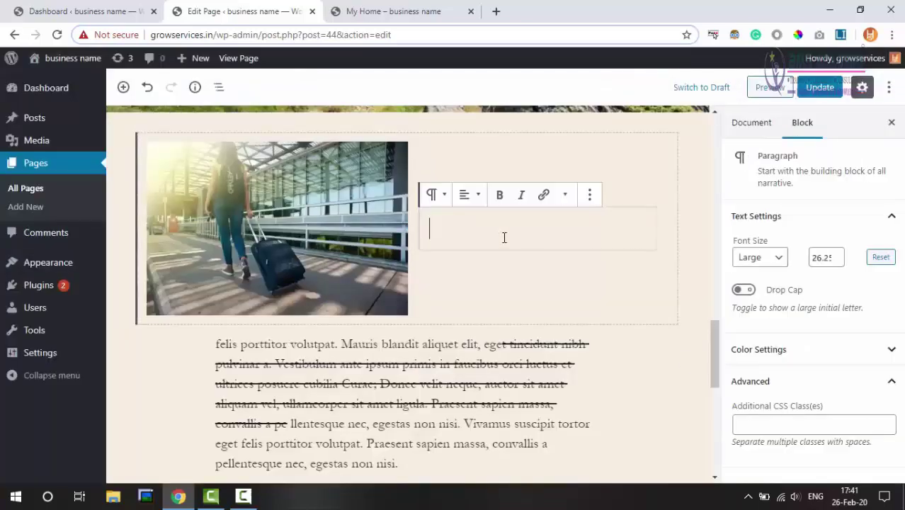
type("p")
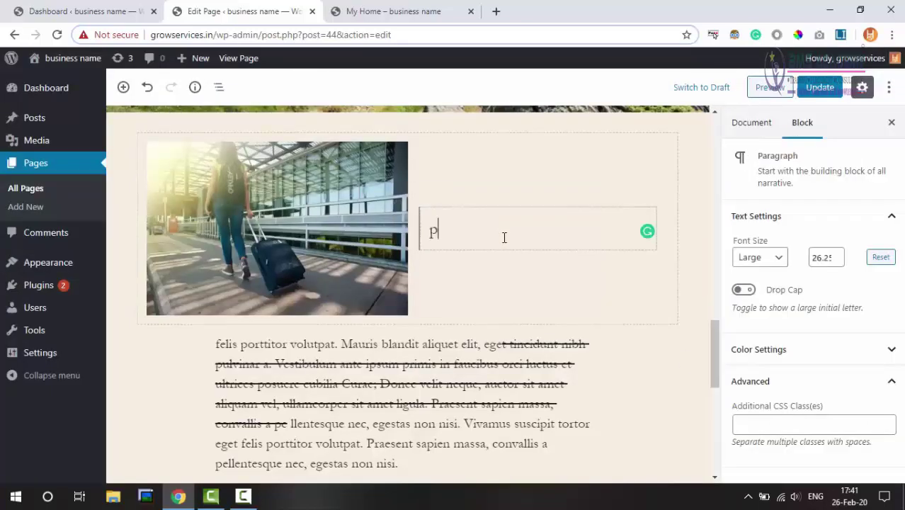
type("aragraph")
key("Return")
type("hea")
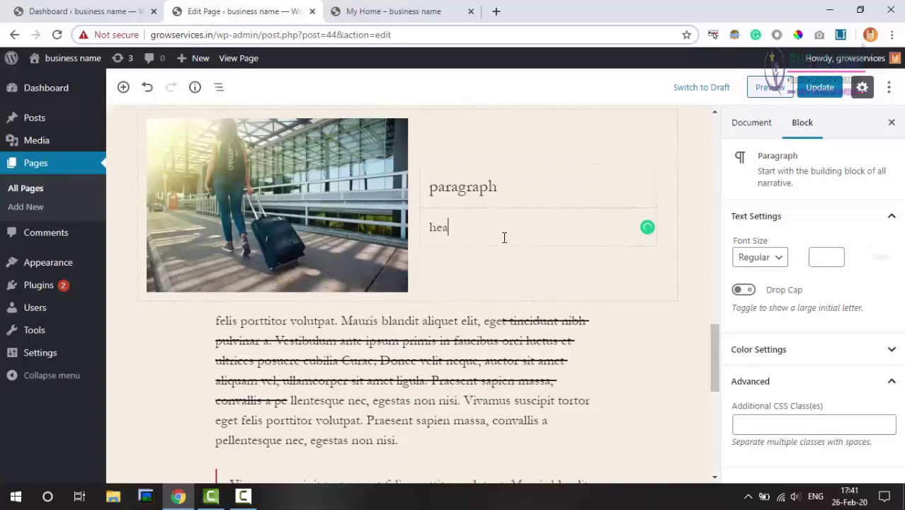
type("ding")
key("Return")
type("or su")
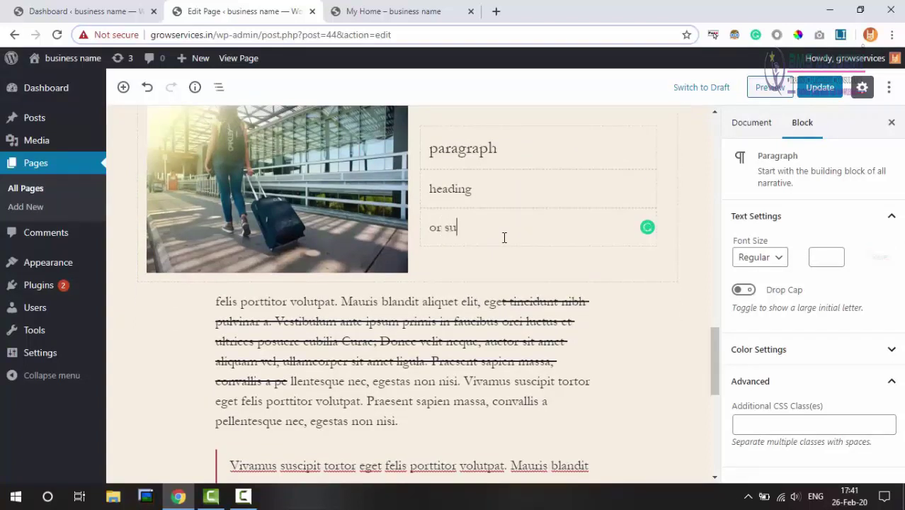
type("bheading")
key("Return")
type("w")
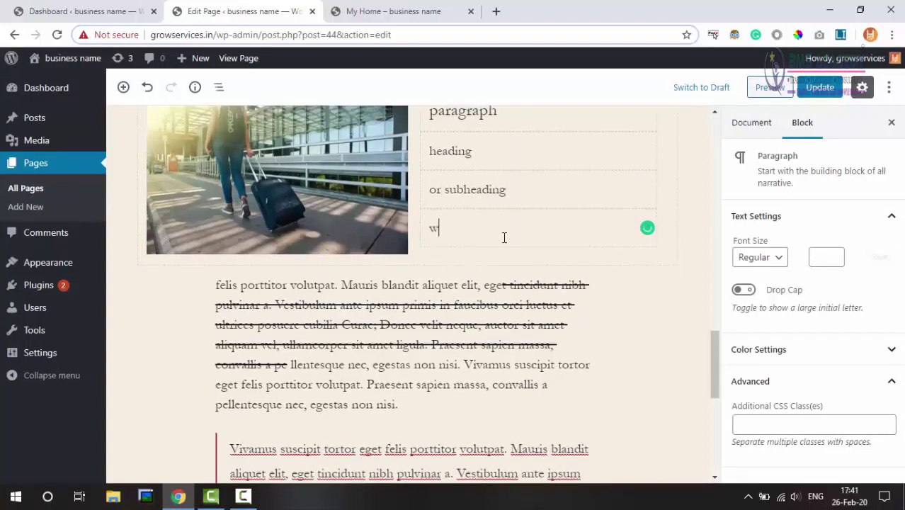
type("ith description")
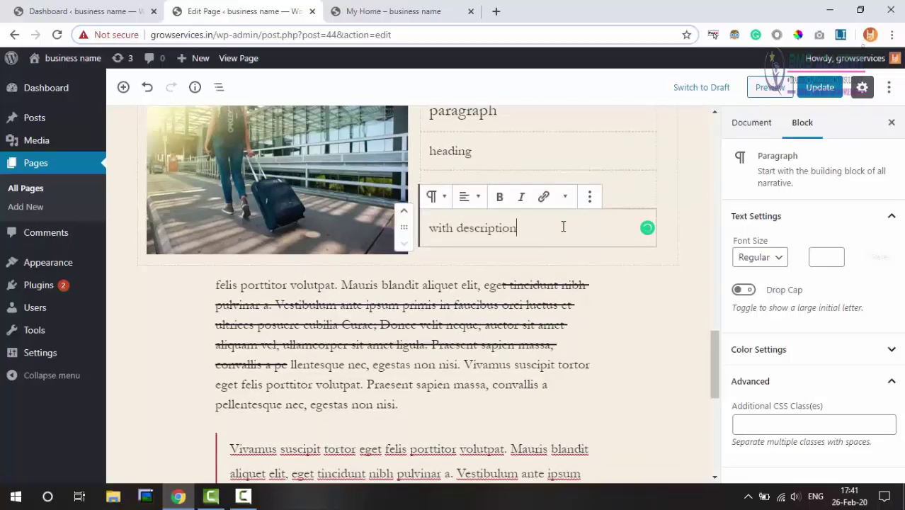
Turn the 'paragraph' line into an H2 heading and update the page
scroll(563, 227, "up", 2)
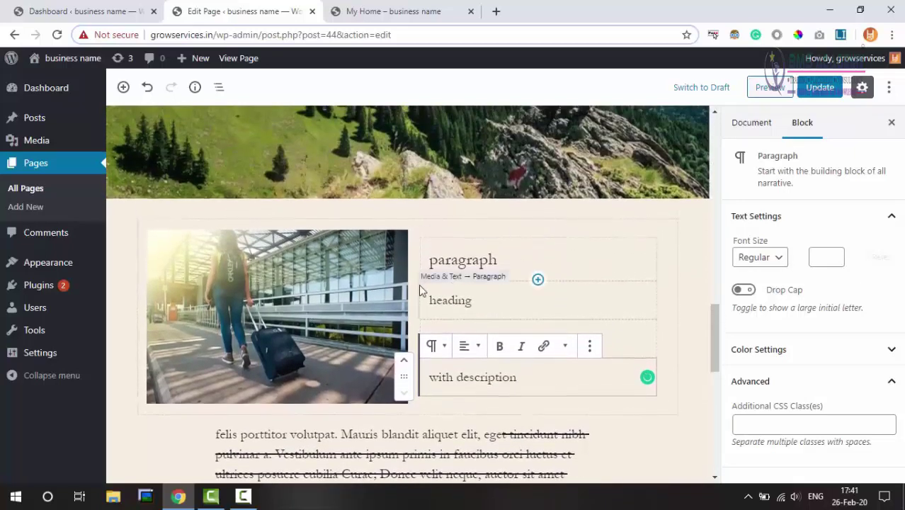
left_click(522, 259)
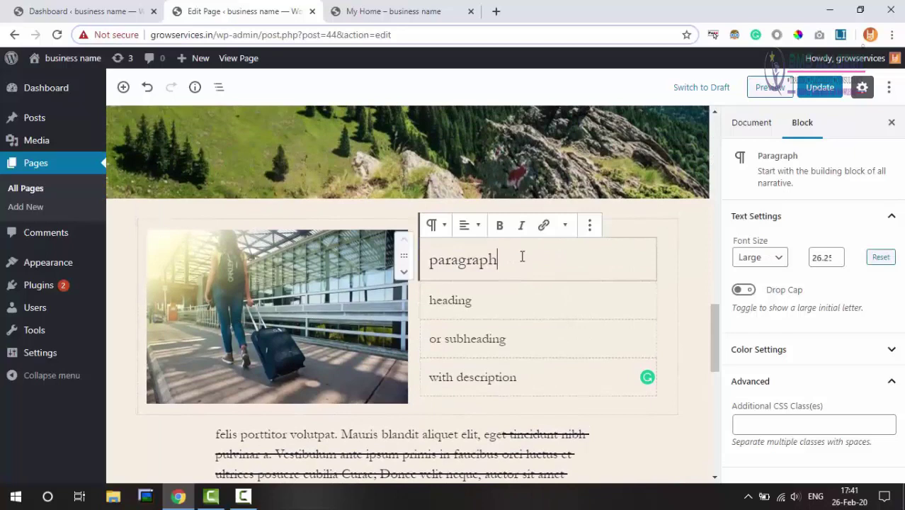
left_click(444, 235)
left_click(460, 300)
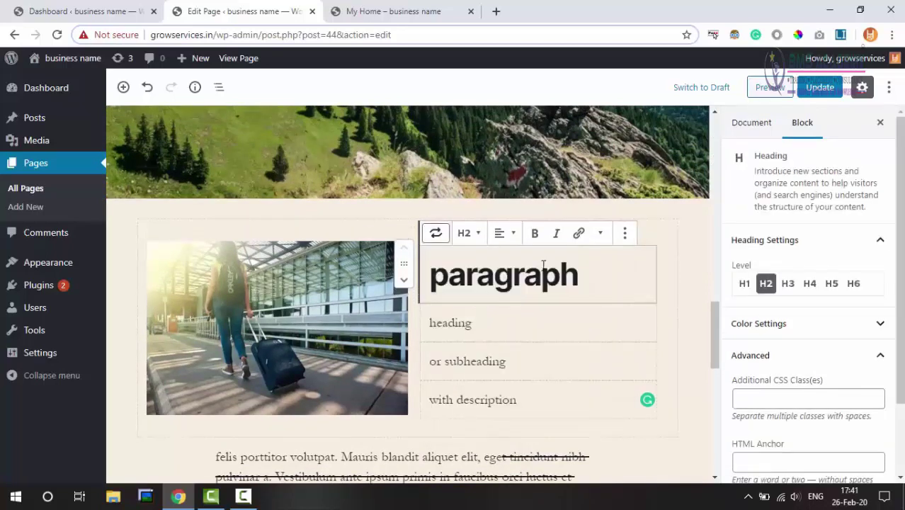
left_click(818, 88)
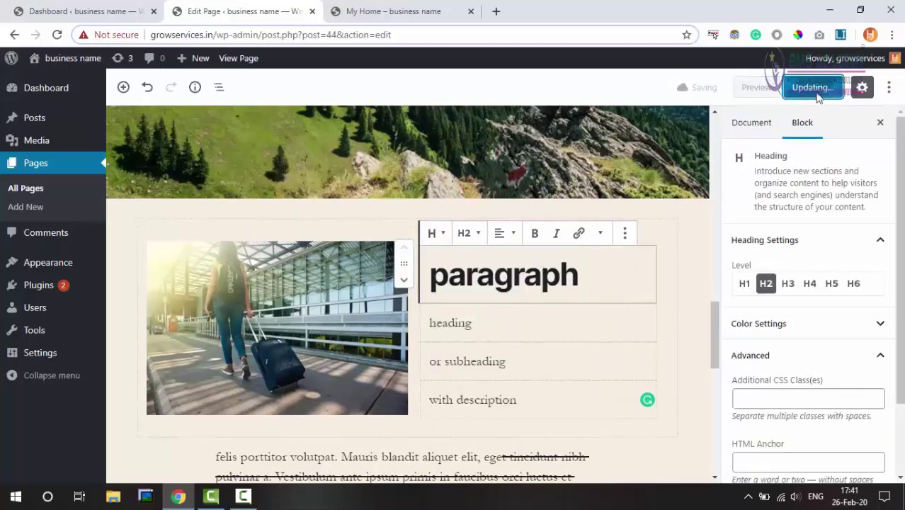
View the My Home preview, scrolling past the full-width gallery to the suitcase photo and 'paragraph' heading
left_click(405, 5)
scroll(495, 231, "down", 5)
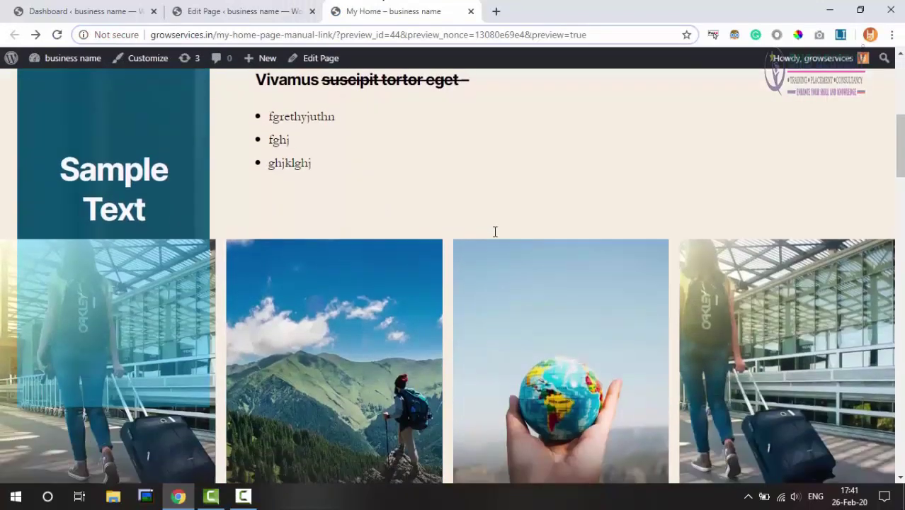
scroll(495, 231, "down", 3)
scroll(495, 231, "down", 2)
scroll(496, 231, "down", 3)
scroll(495, 232, "down", 3)
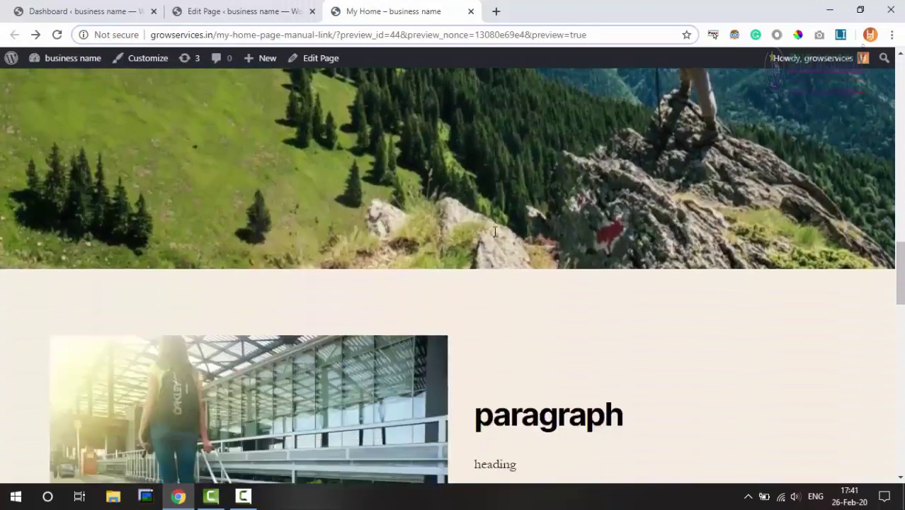
scroll(495, 231, "down", 2)
scroll(496, 232, "down", 1)
scroll(495, 232, "up", 1)
scroll(495, 232, "down", 1)
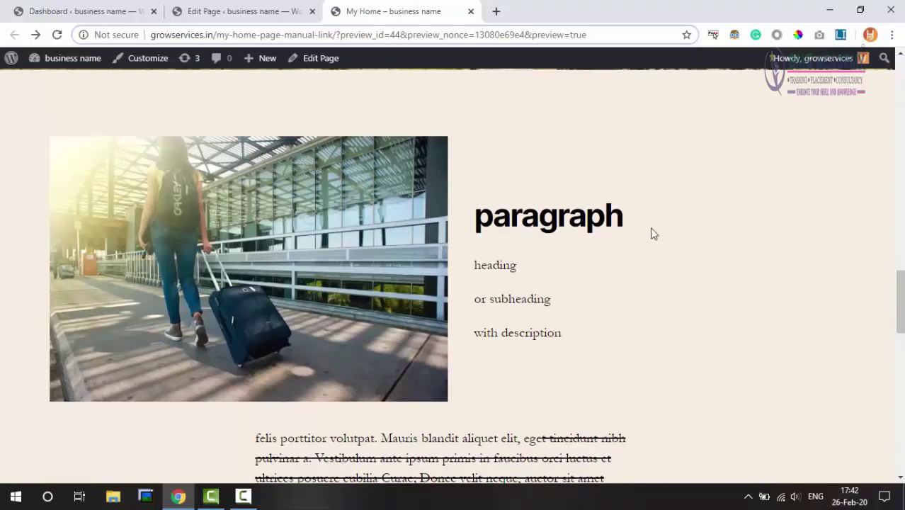
Go back to the Edit Page tab showing the Media & Text block in the editor
left_click(256, 11)
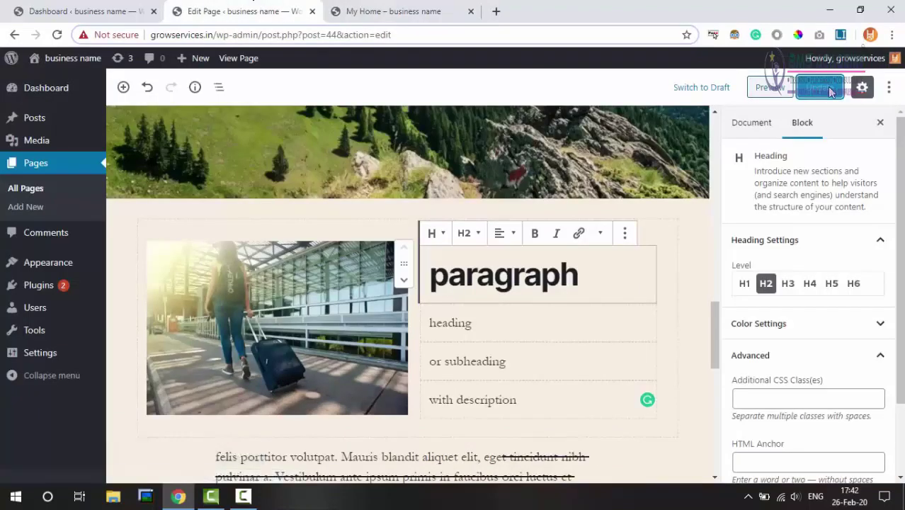